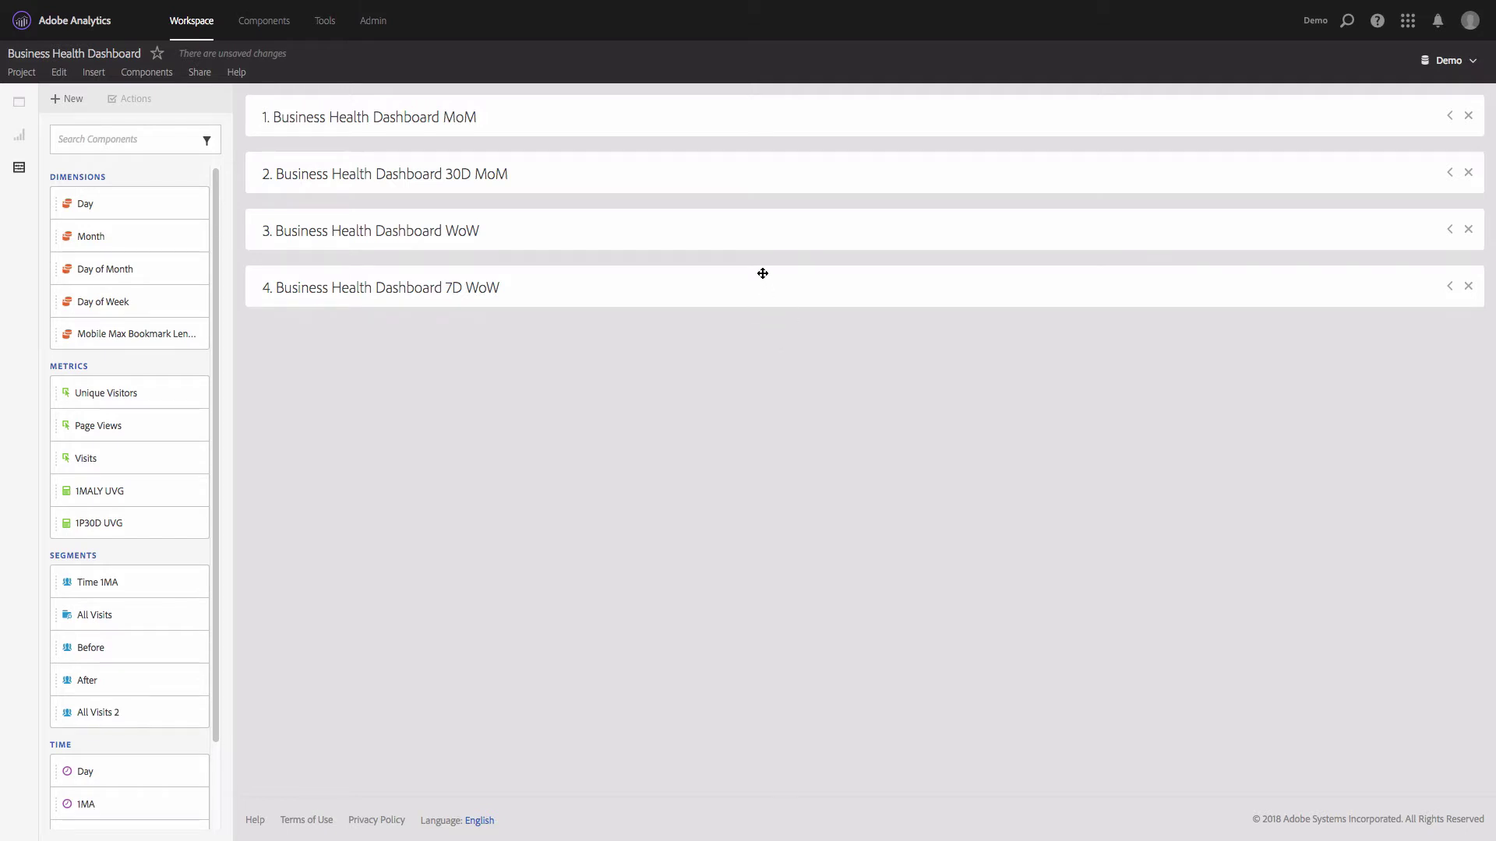
Expand the Business Health Dashboard MoM panel and examine its unique visitor trend, growth rate charts, summary numbers and tables
click(1449, 117)
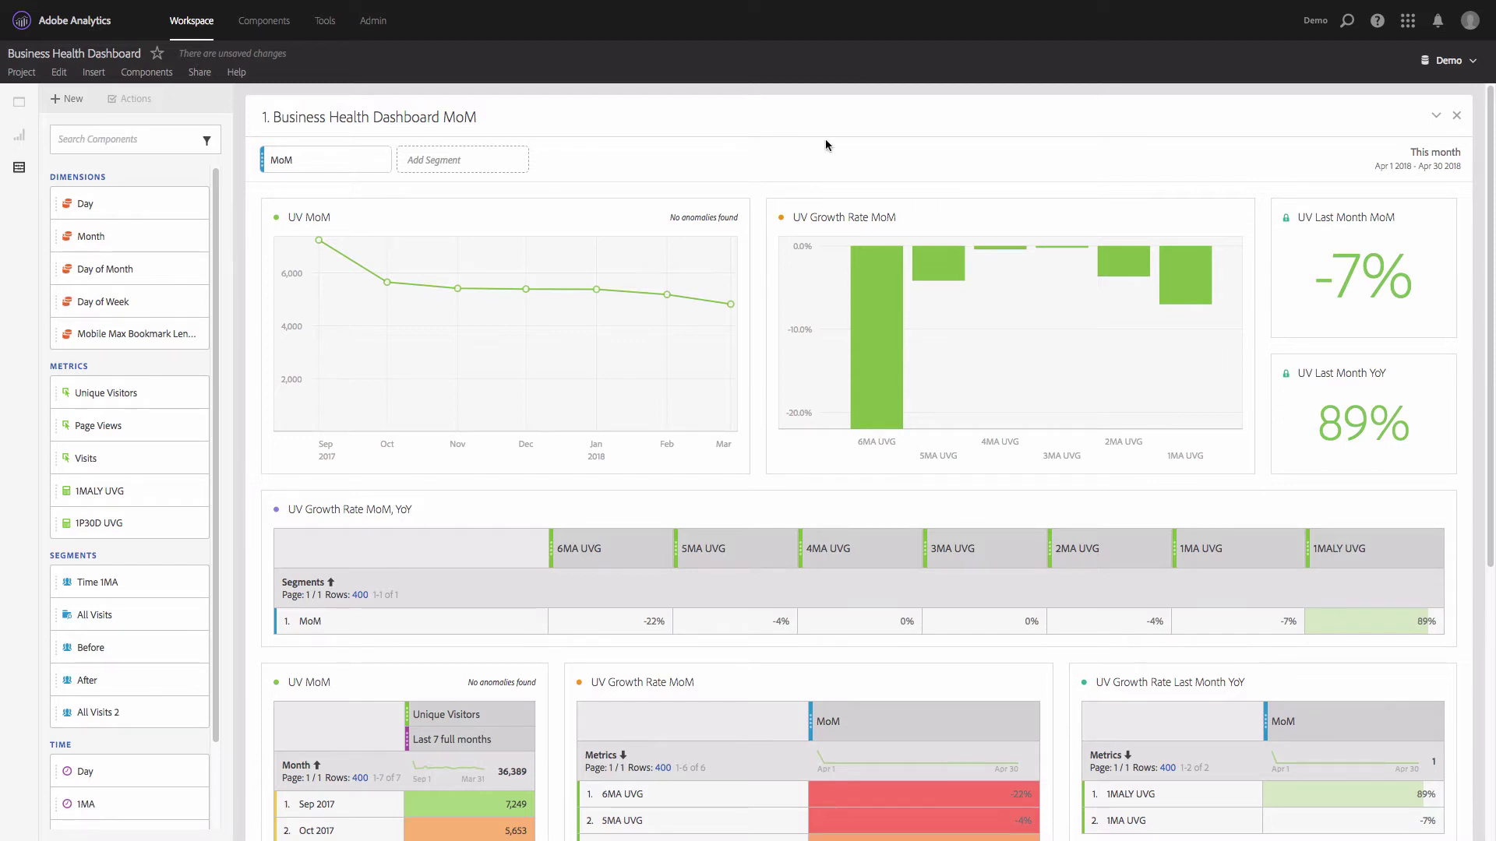
mouse_move(729, 307)
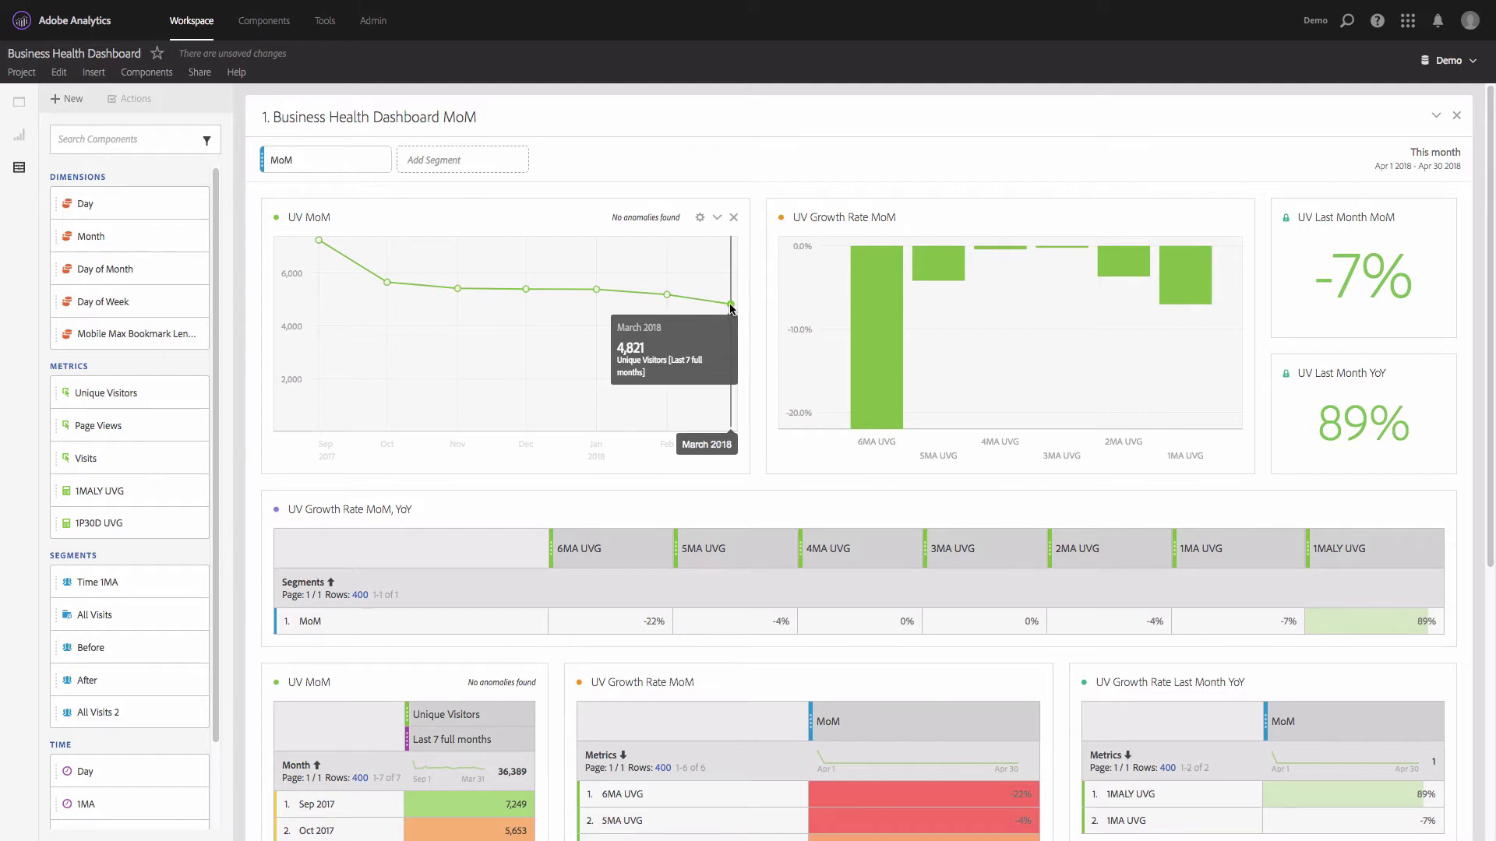
mouse_move(1188, 290)
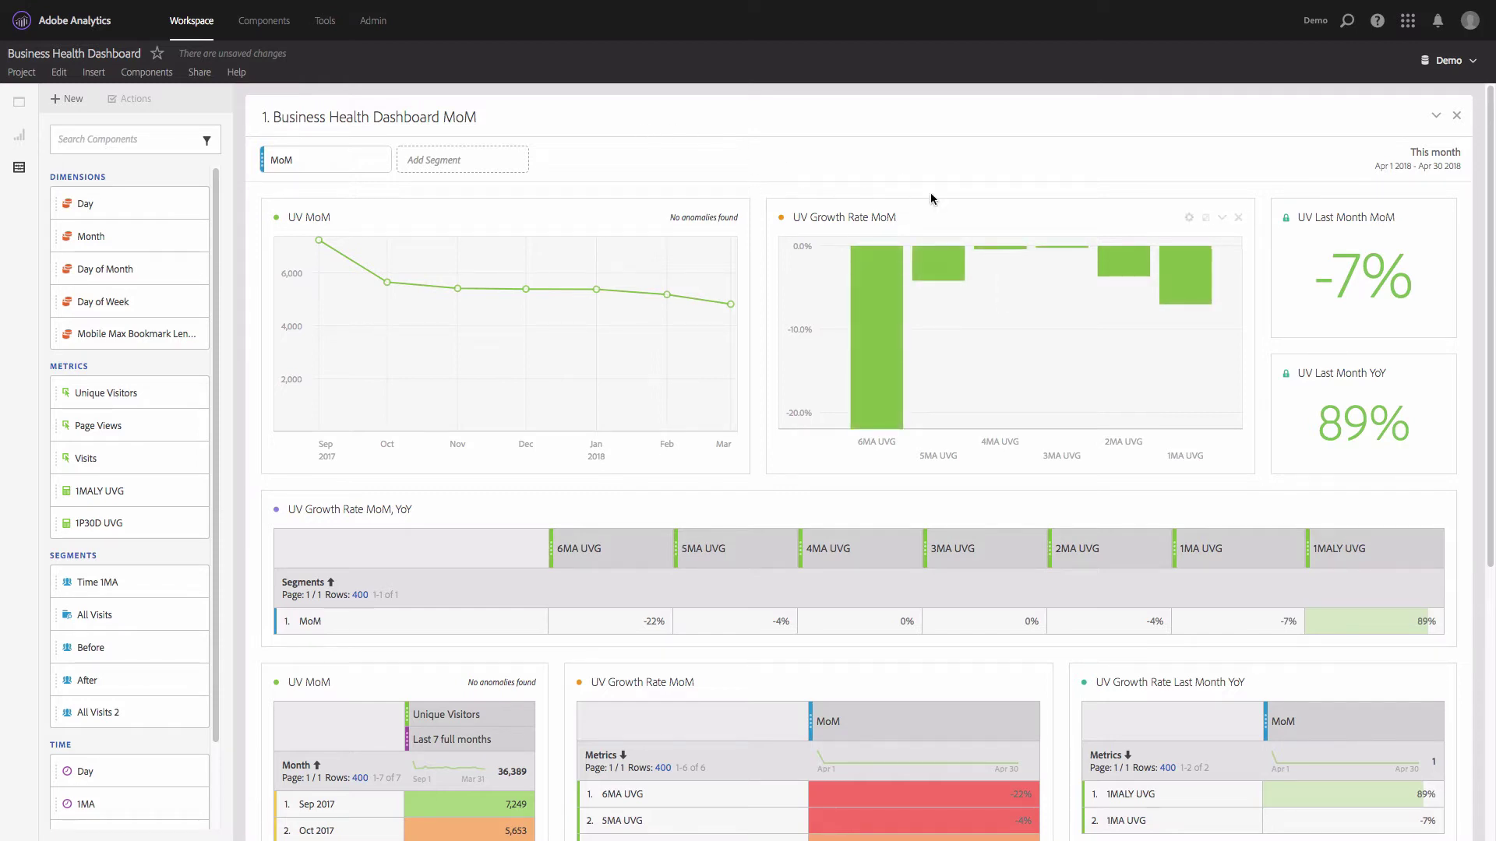
mouse_move(1104, 385)
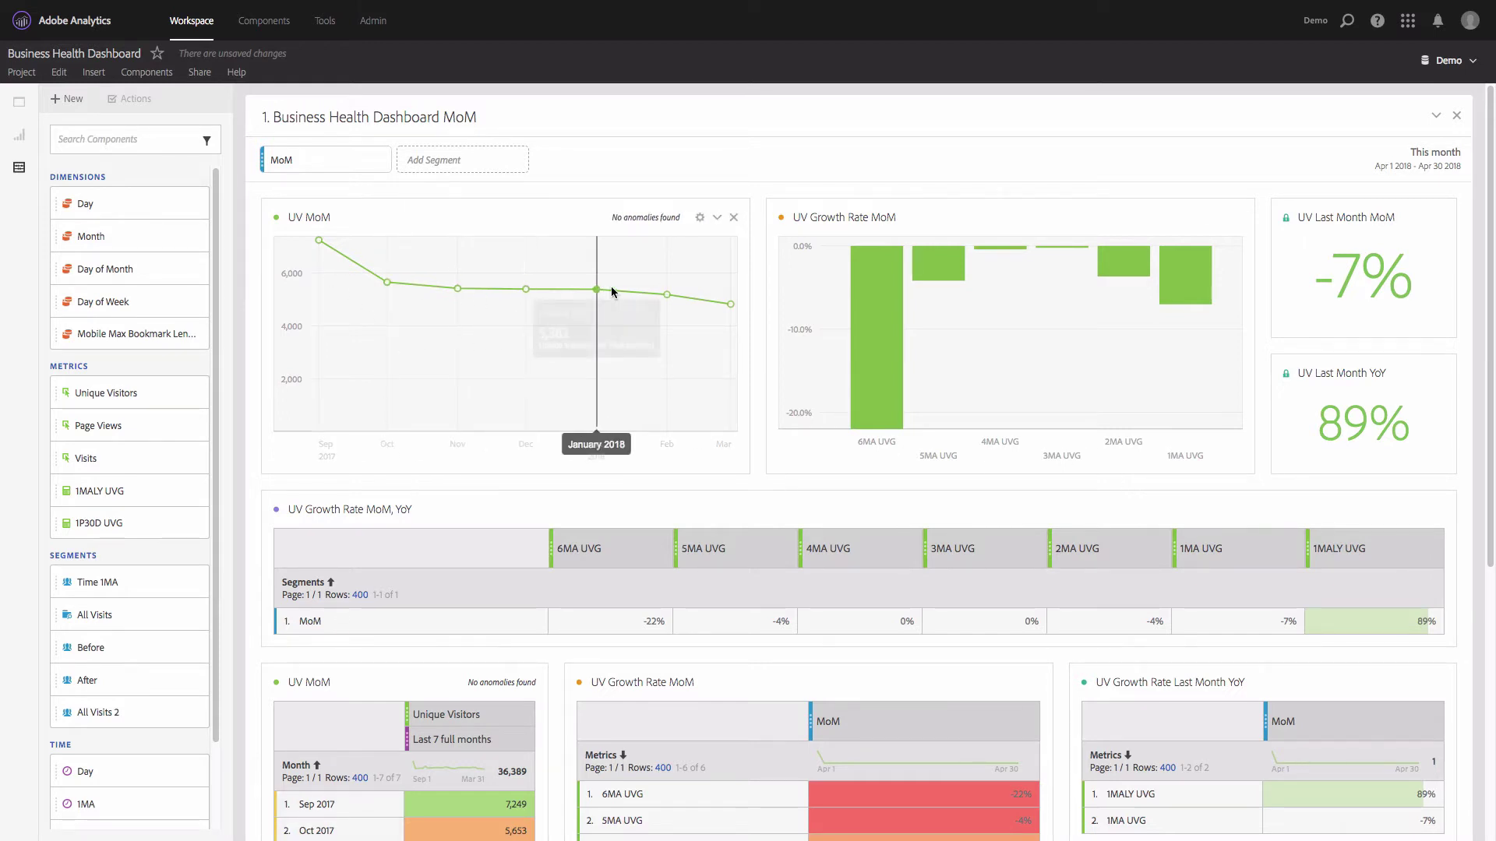
mouse_move(389, 284)
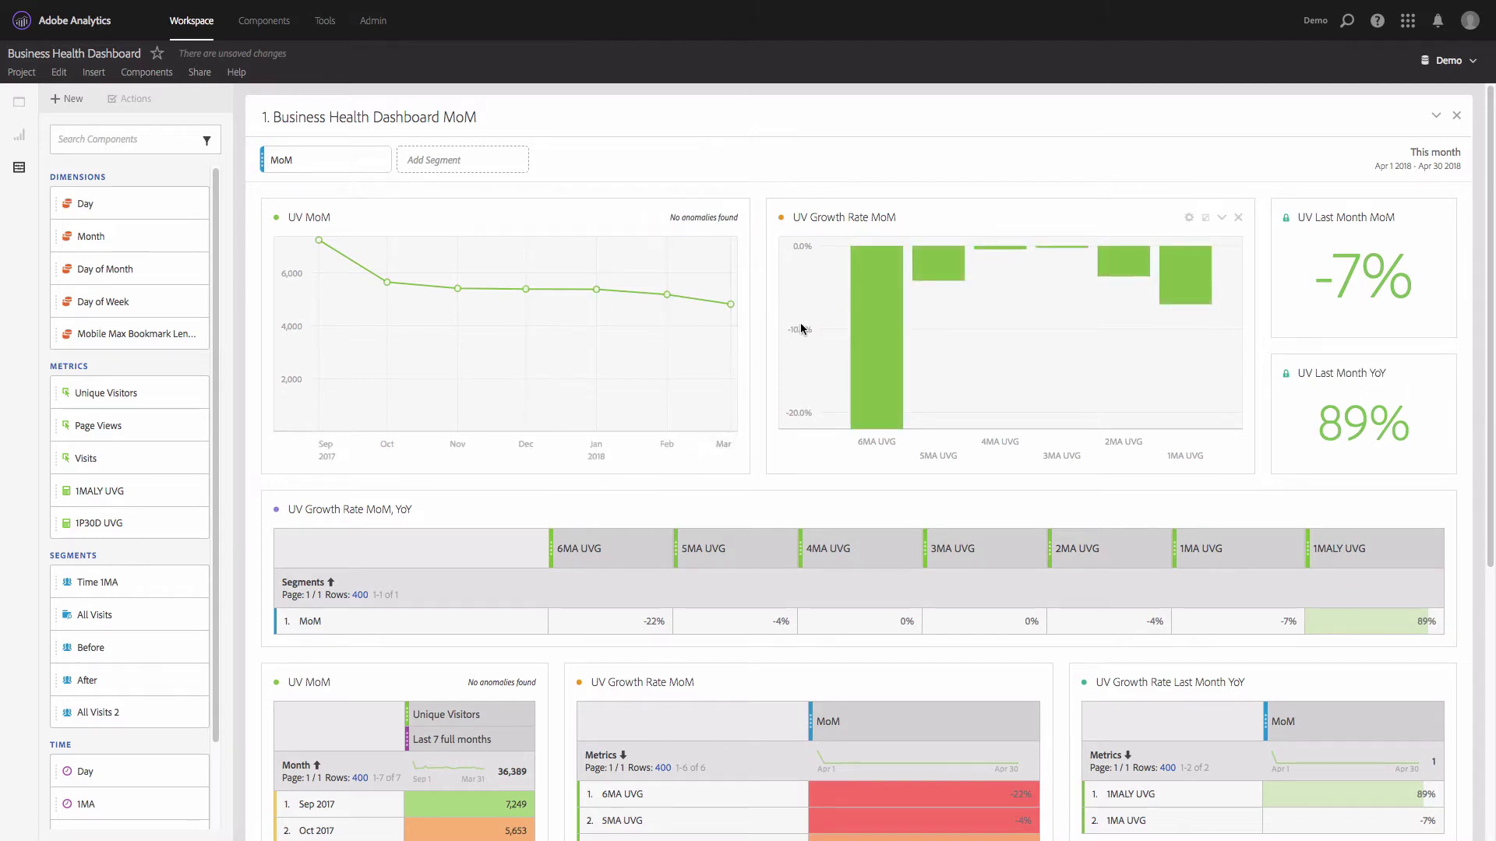
mouse_move(1203, 278)
scroll(1148, 483, down, 3)
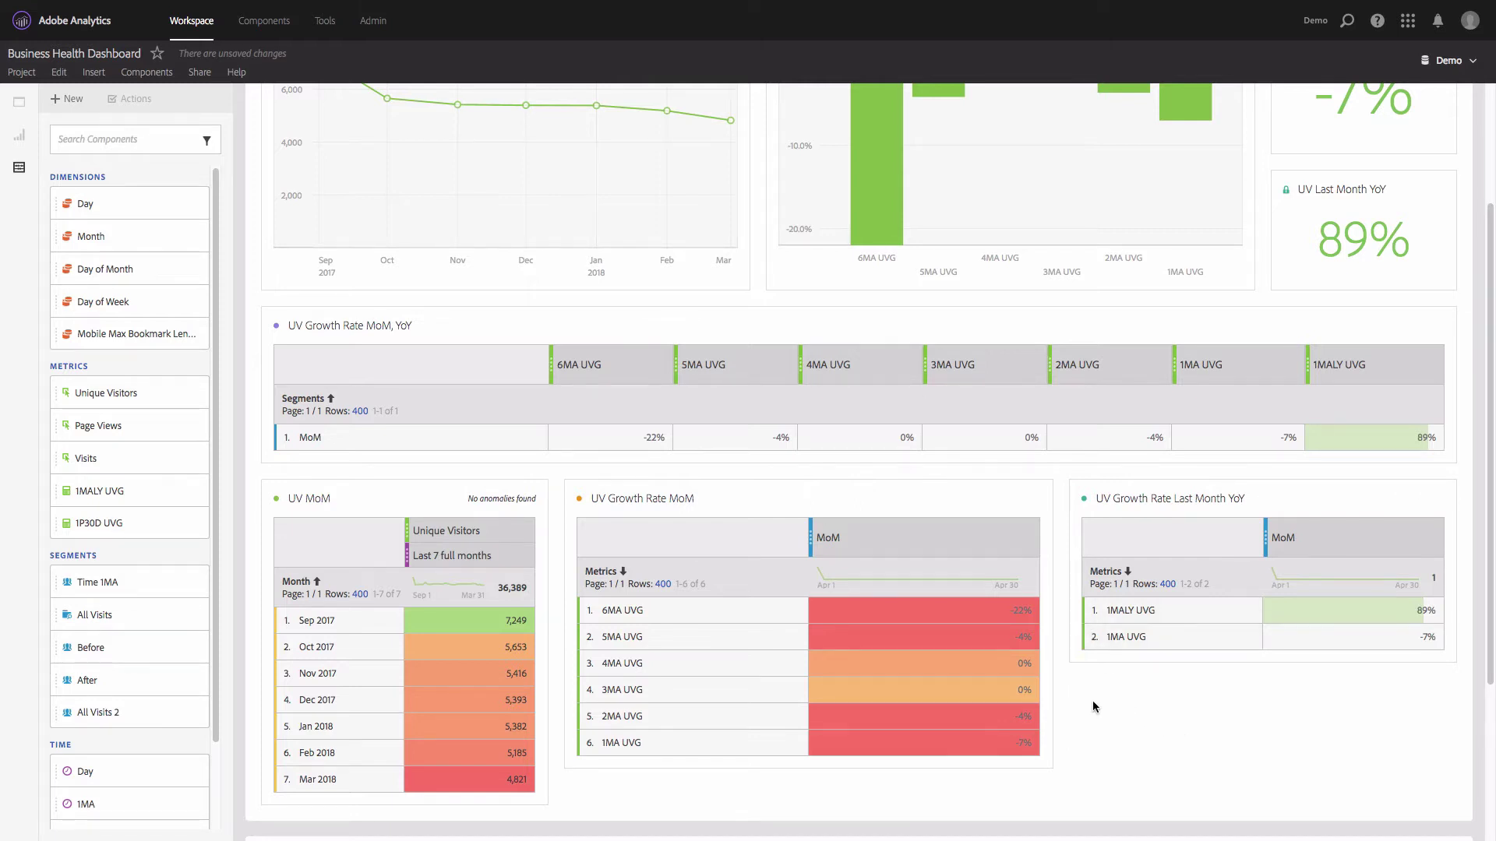
scroll(1092, 702, up, 3)
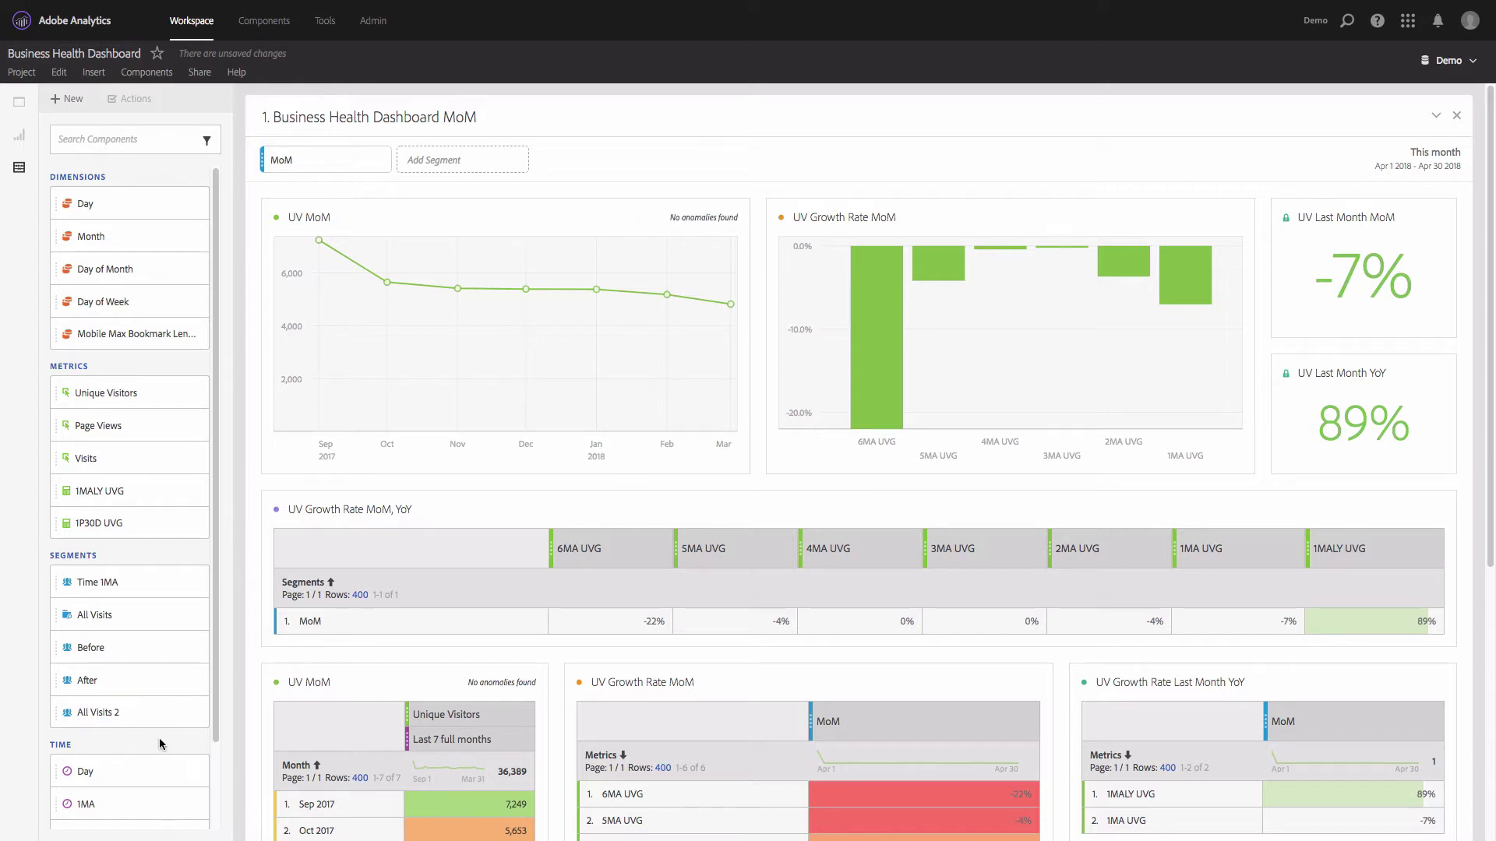
Filter the component list to time components and search for "ma"
click(62, 750)
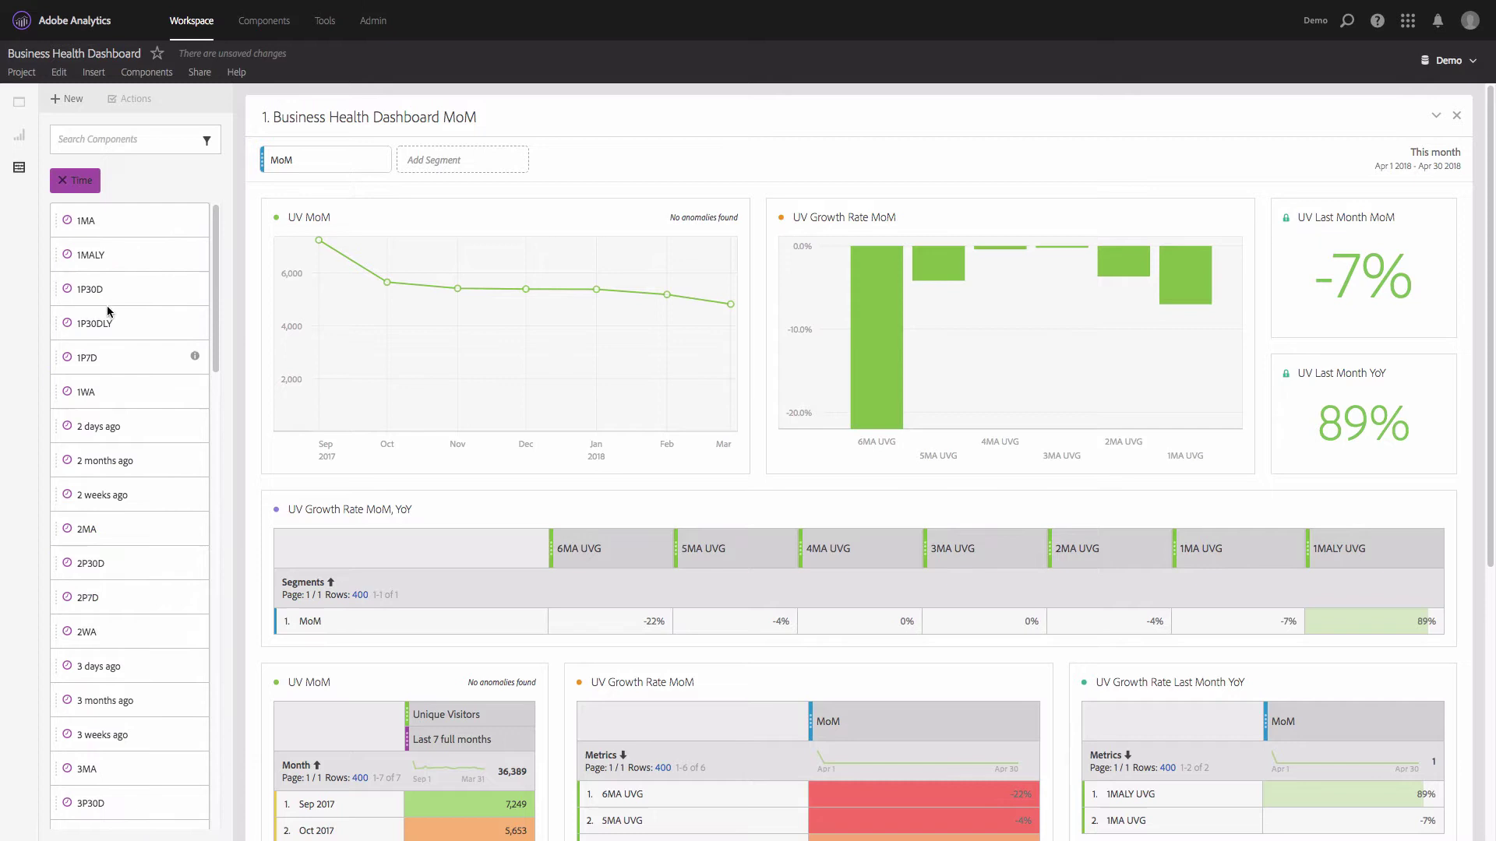
click(103, 134)
text(ma)
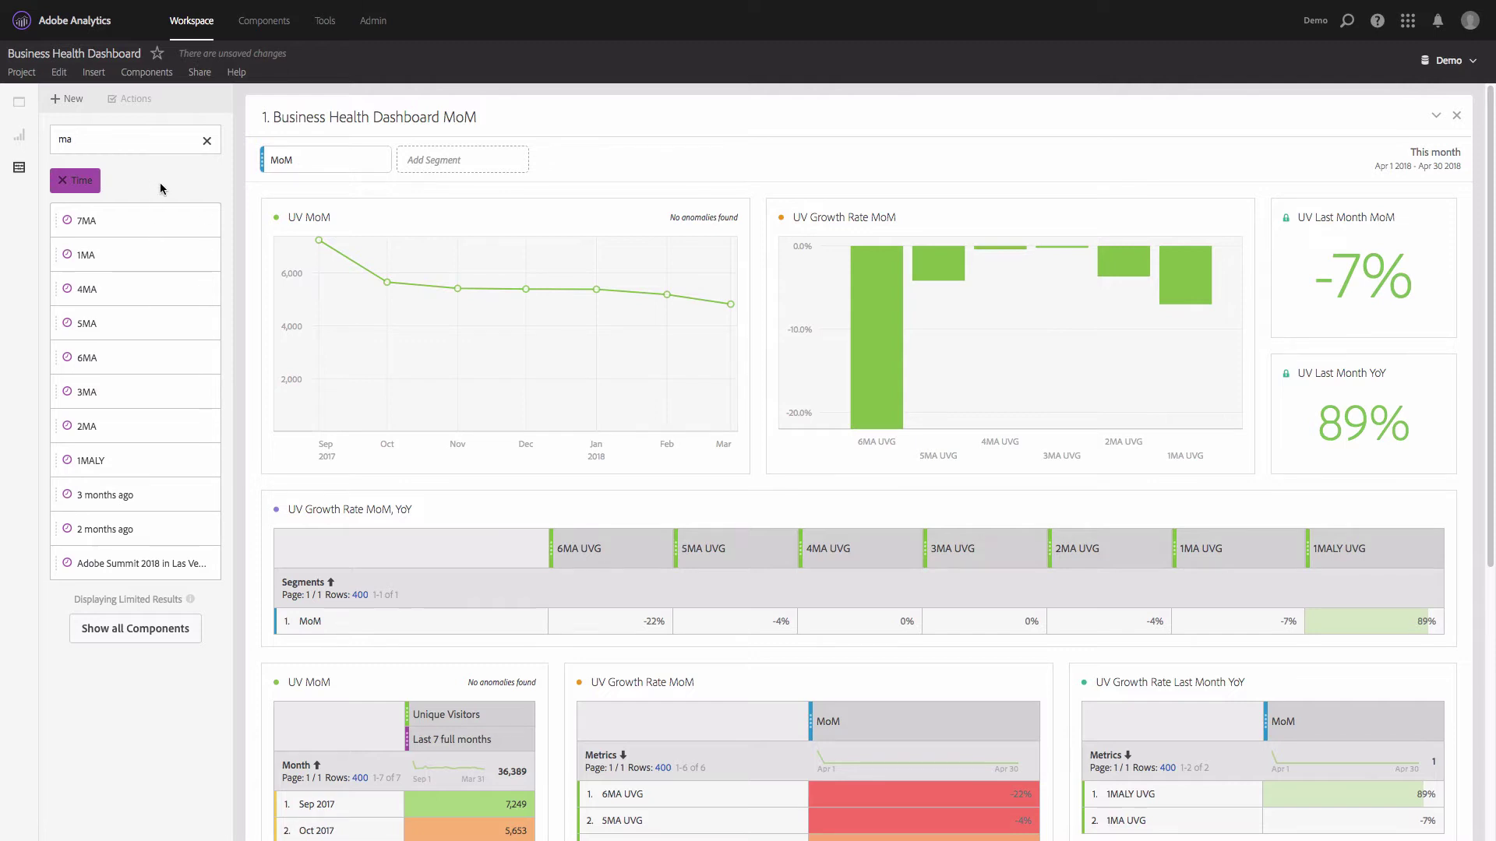
Begin a new rolling date range with its start set to the start of the current month minus 1 month
click(78, 107)
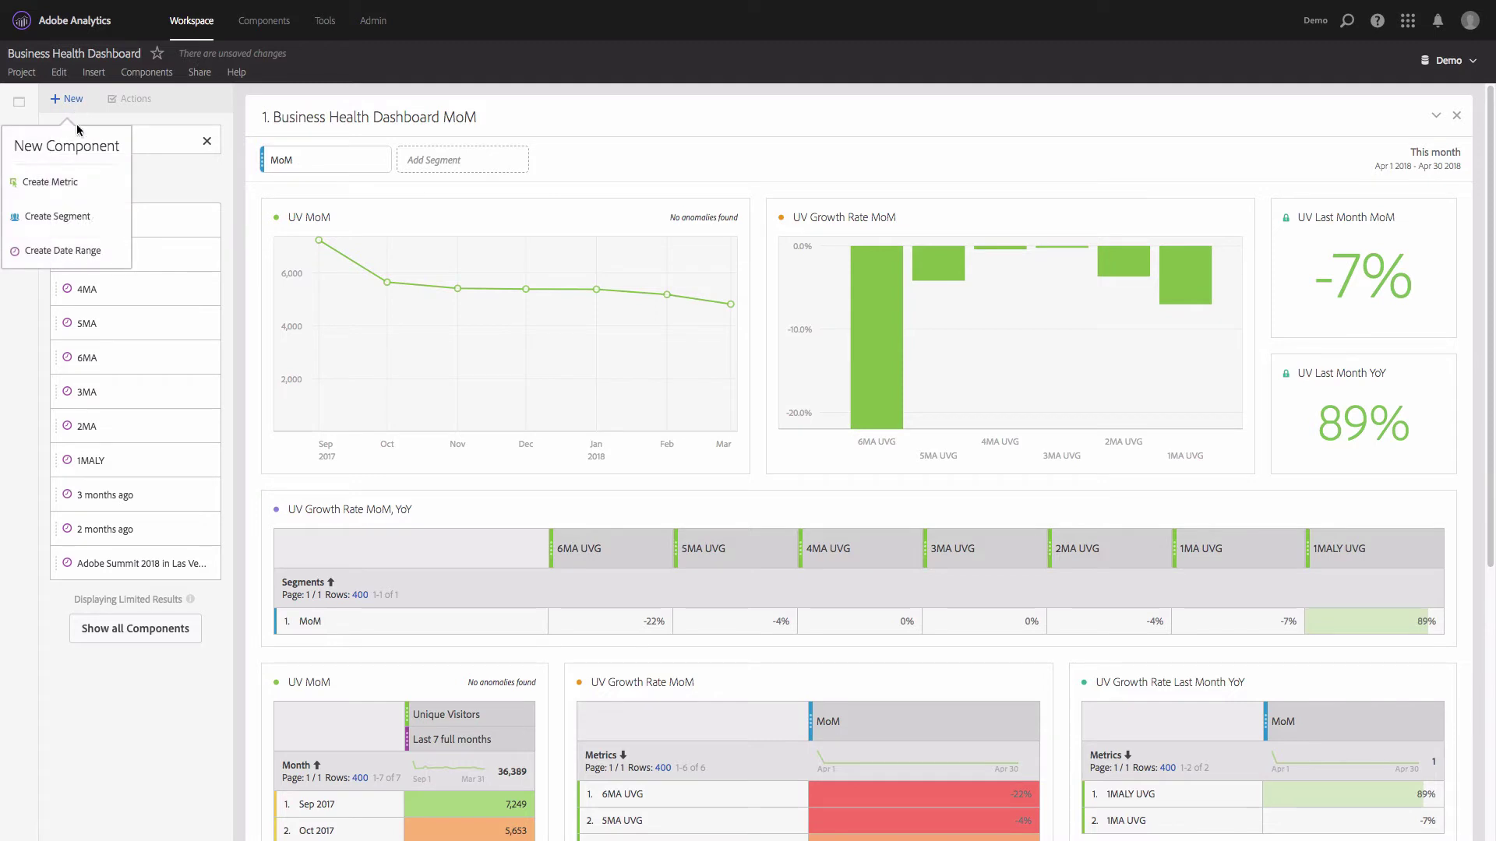
click(79, 255)
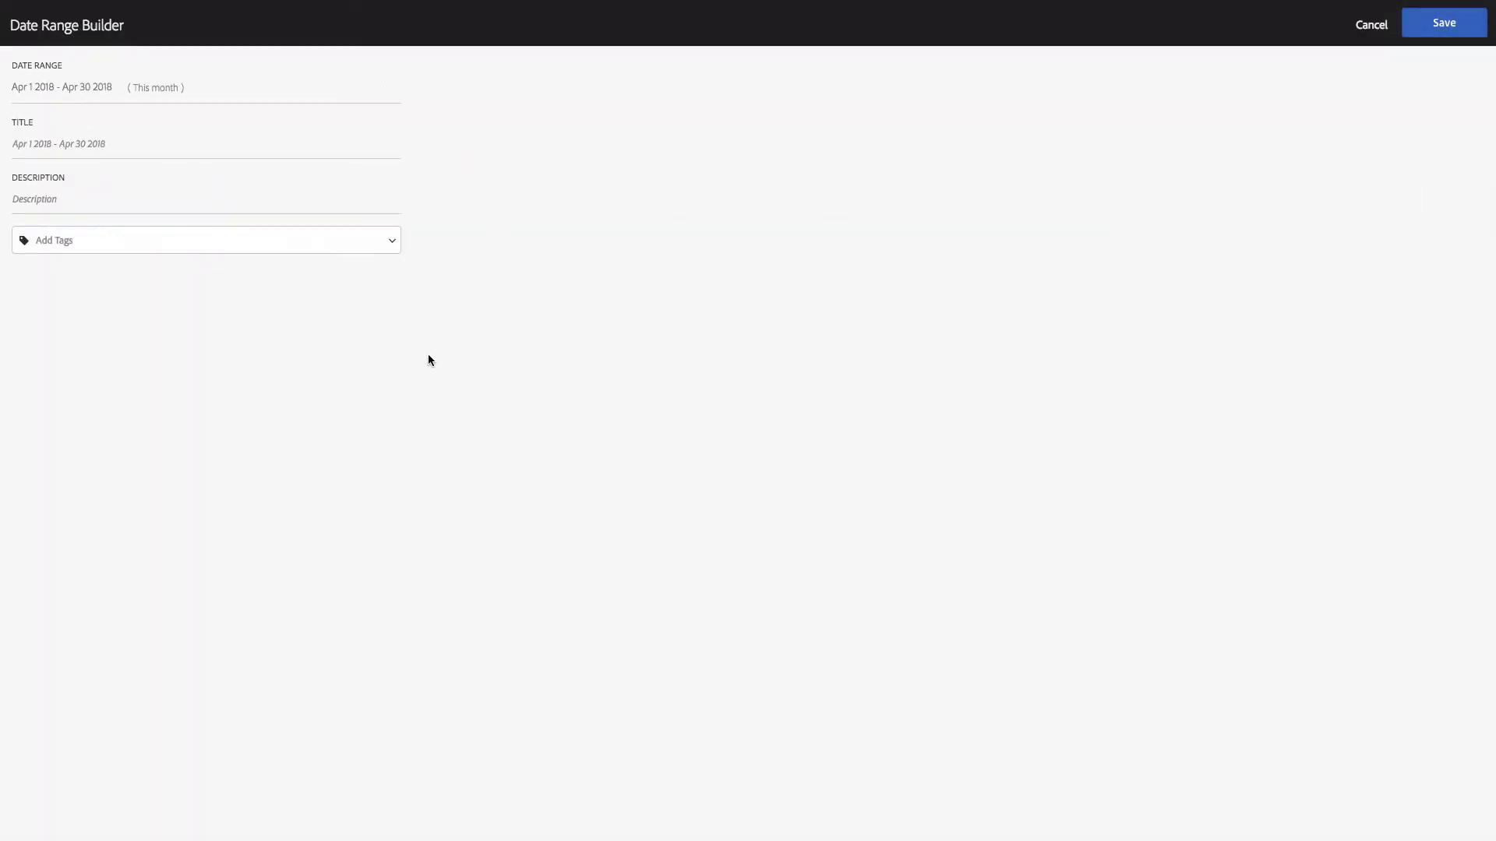
click(63, 90)
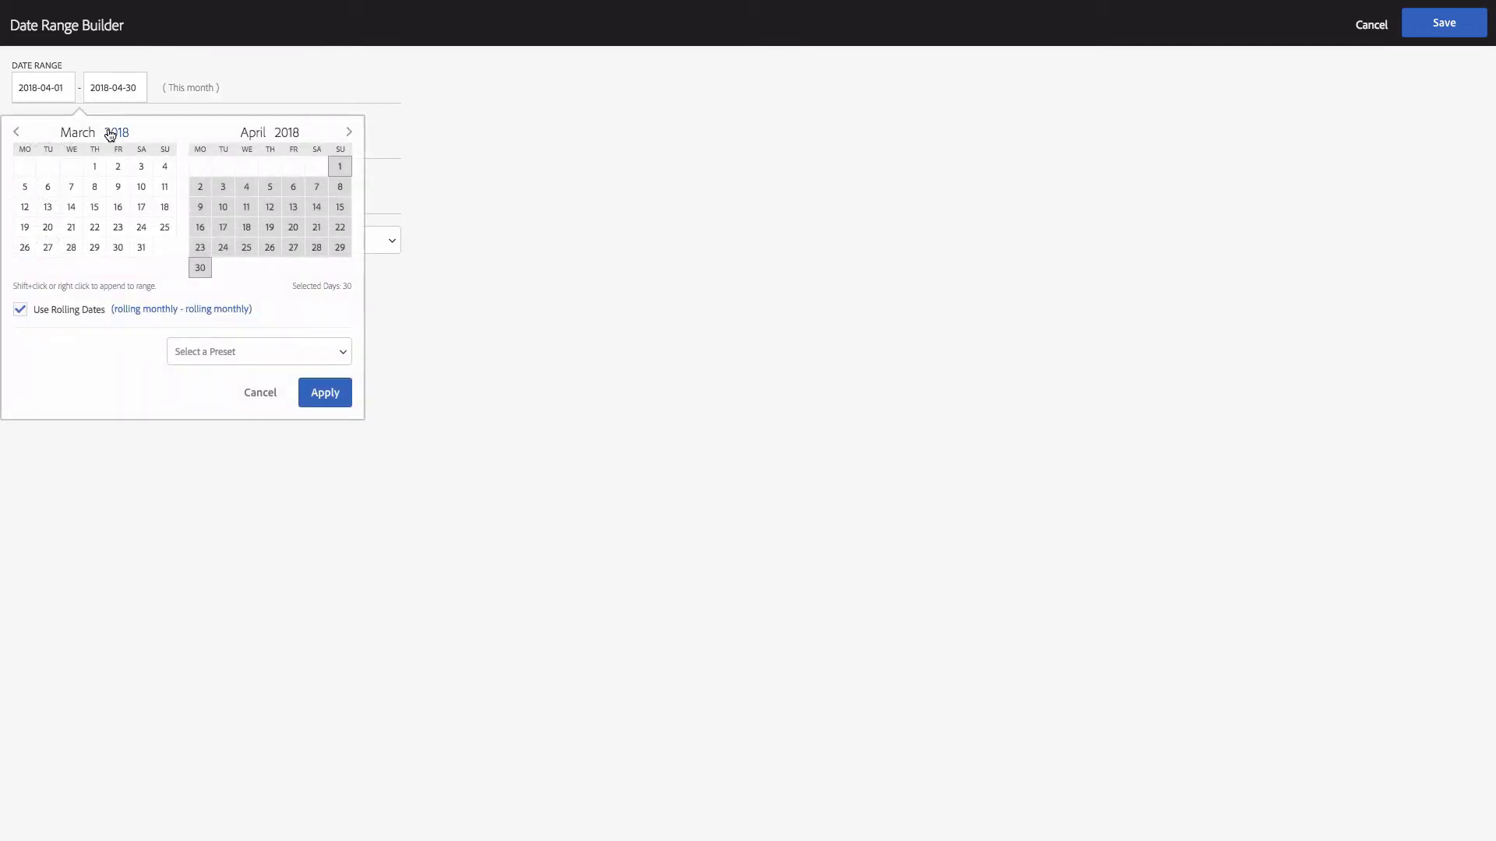
click(167, 312)
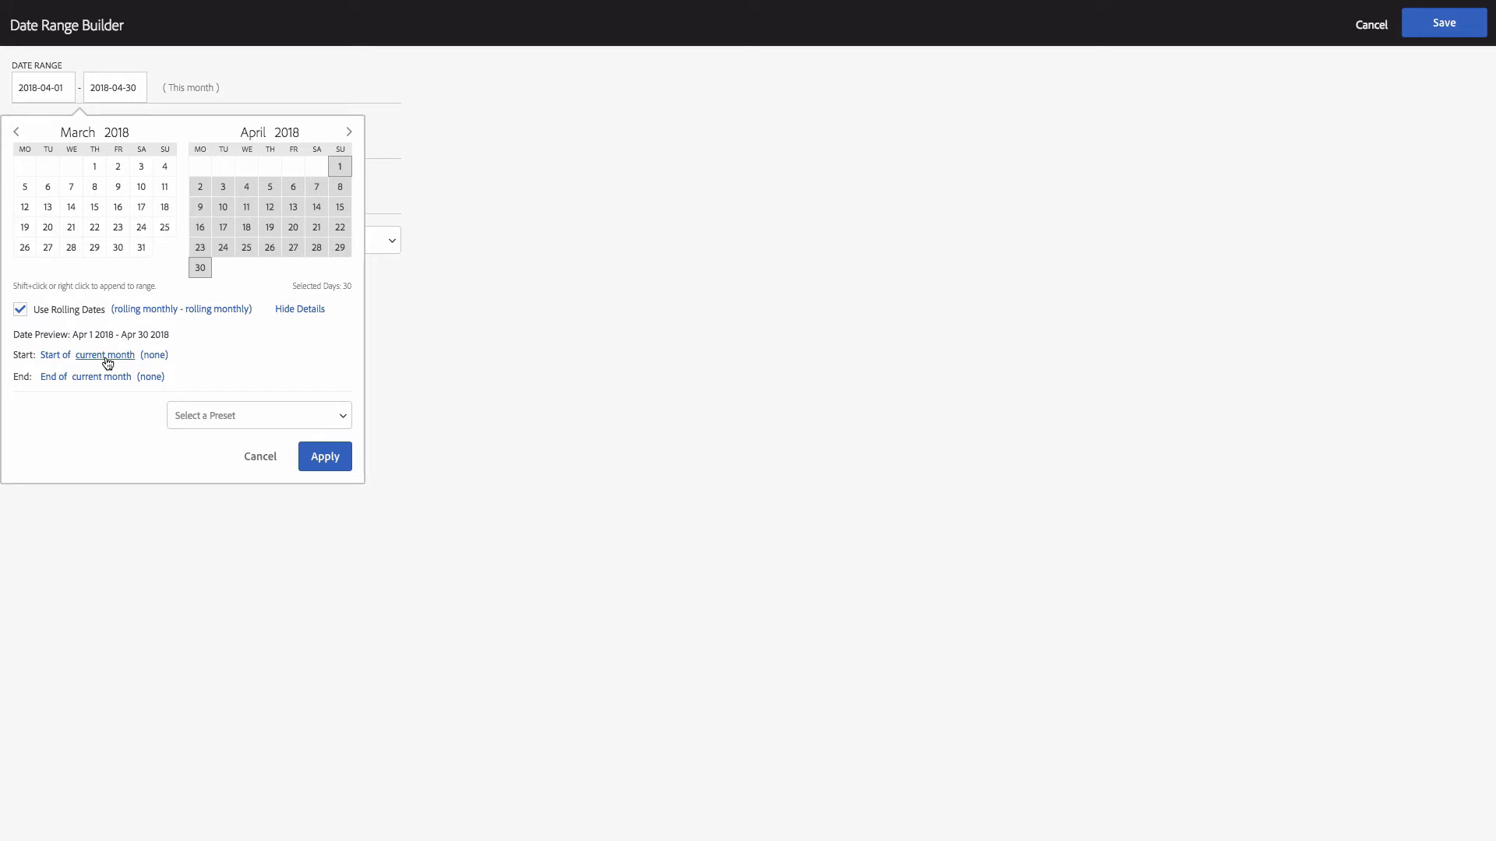
click(153, 356)
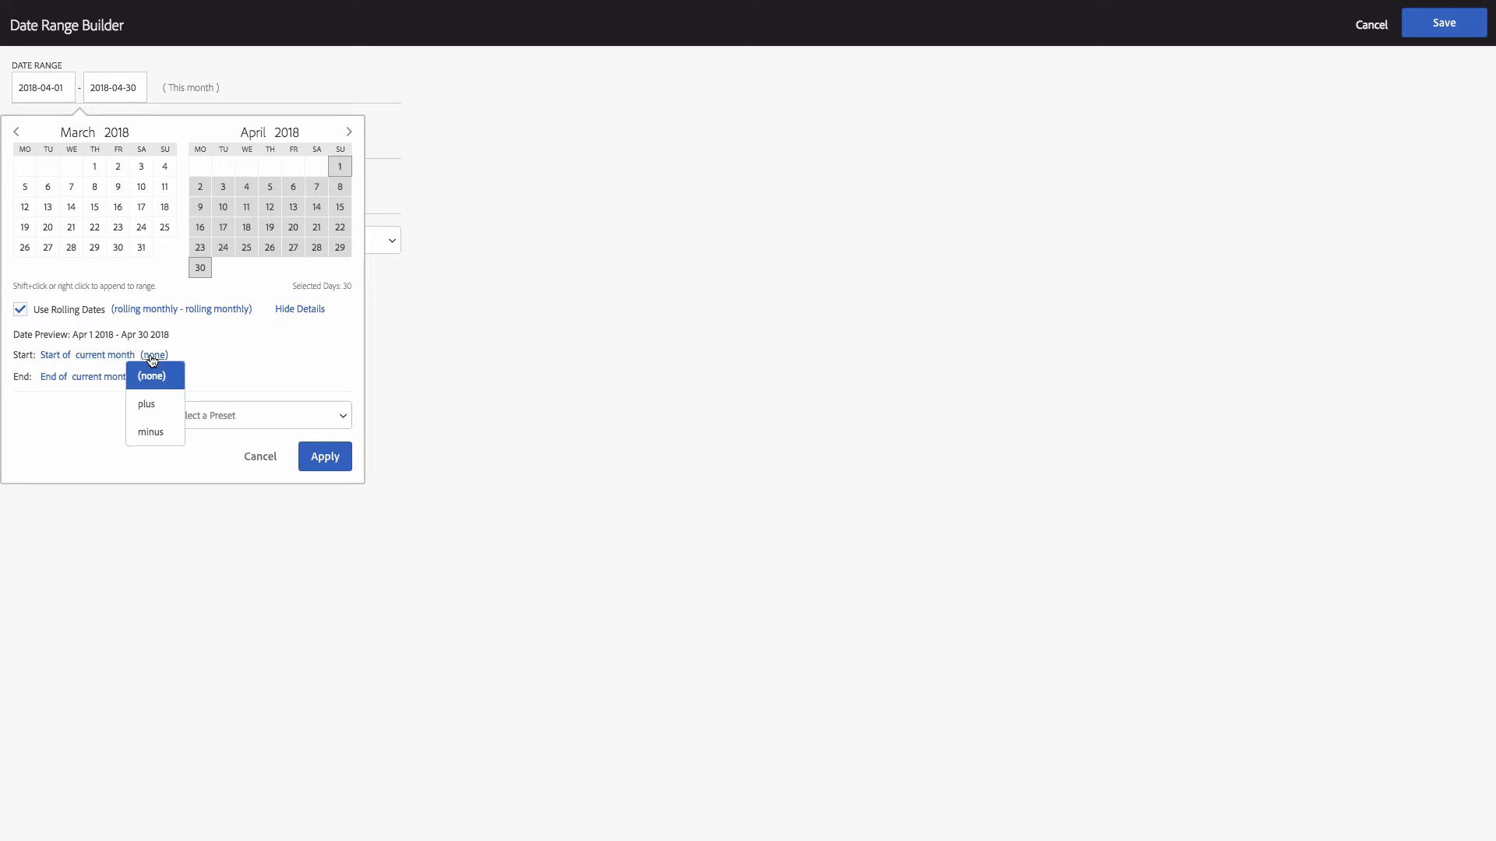
click(161, 432)
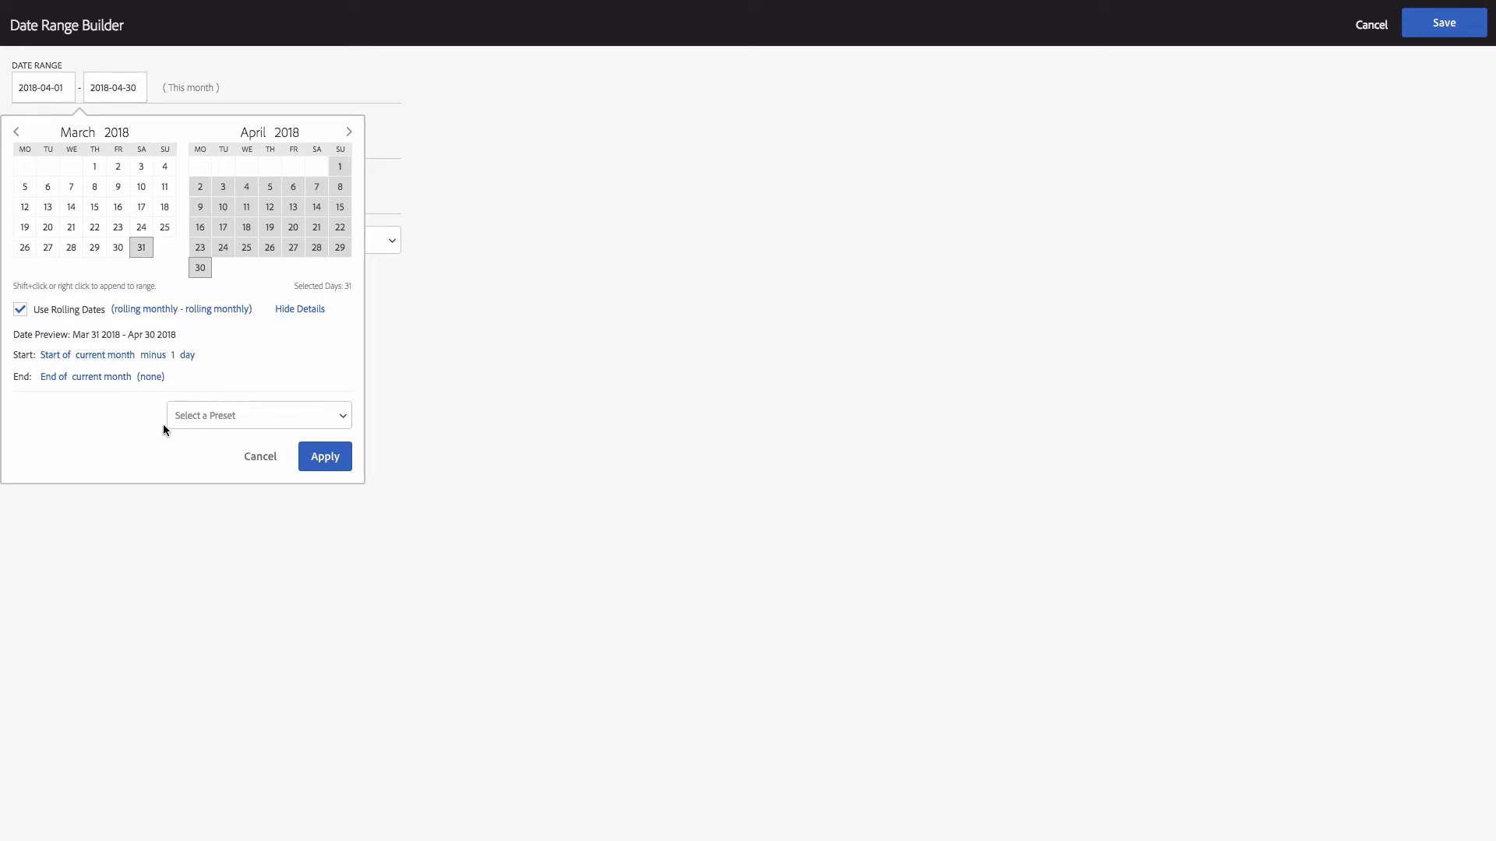
click(185, 356)
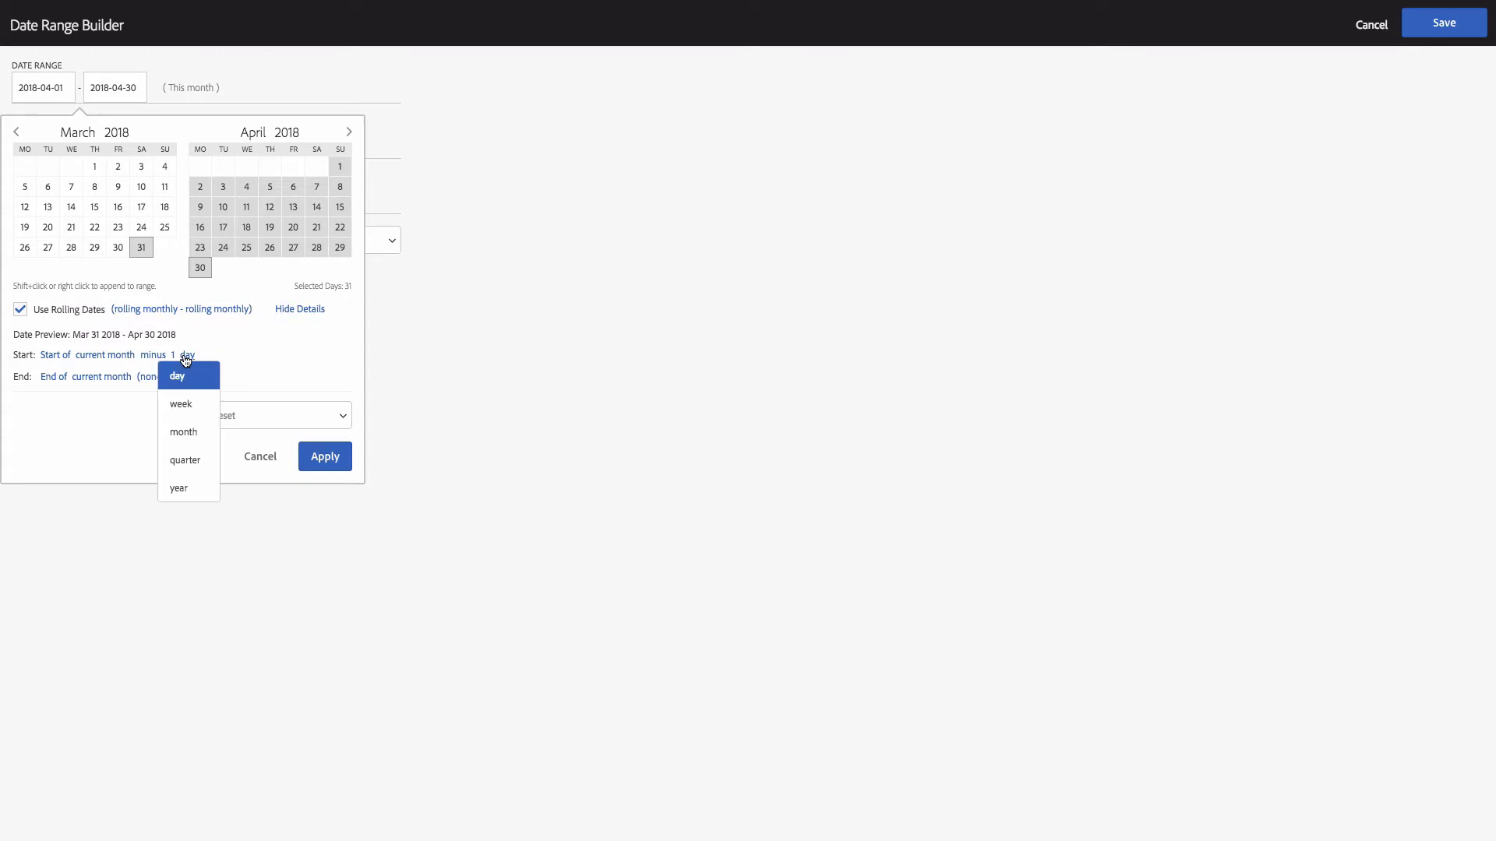
click(202, 432)
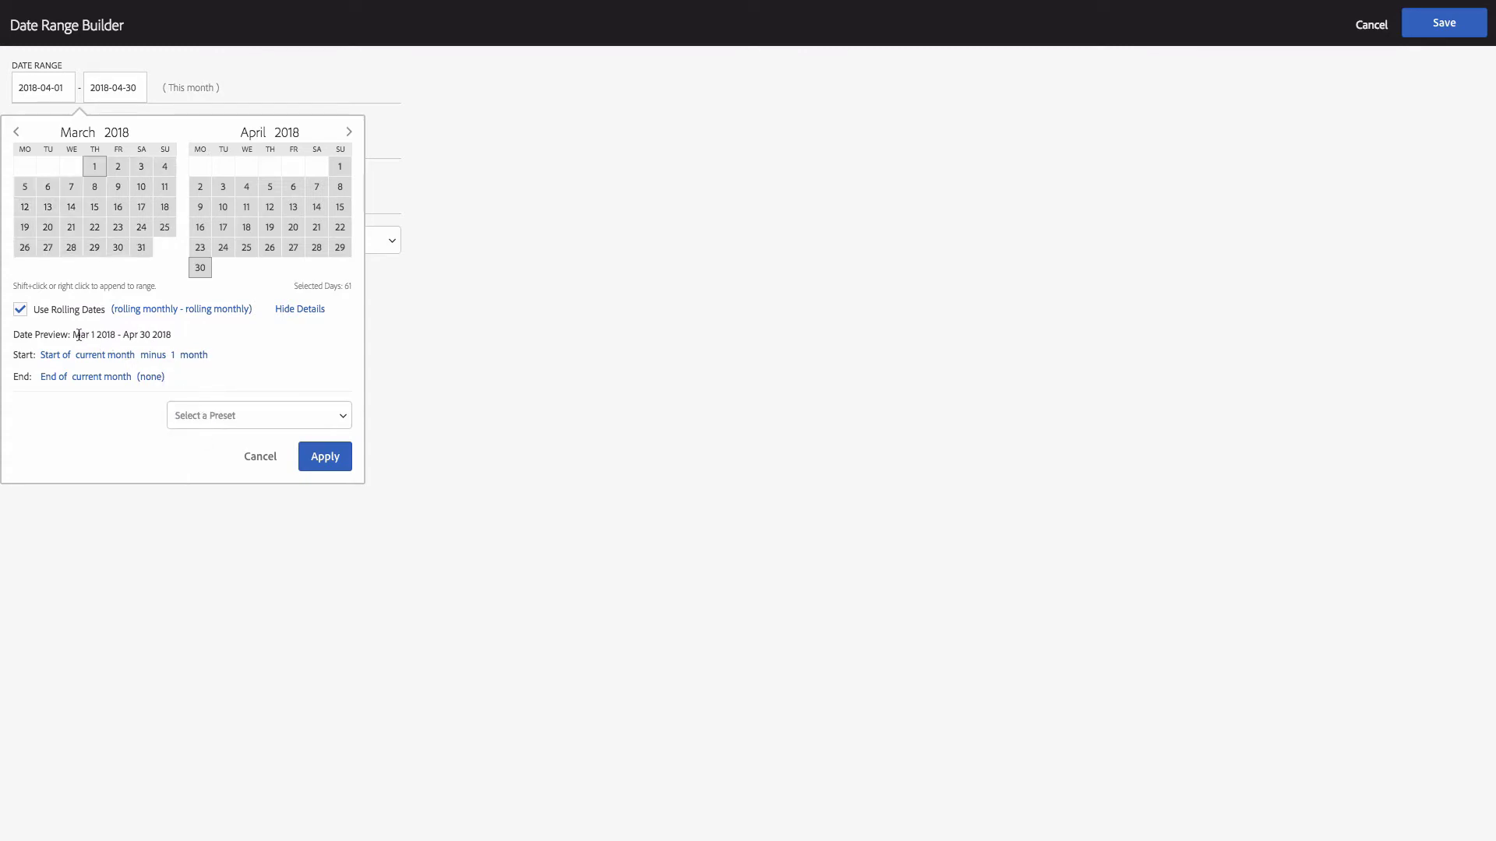
drag(72, 334, 116, 335)
Set the date range's end to the end of the current month minus 1 month and check the date preview
click(152, 378)
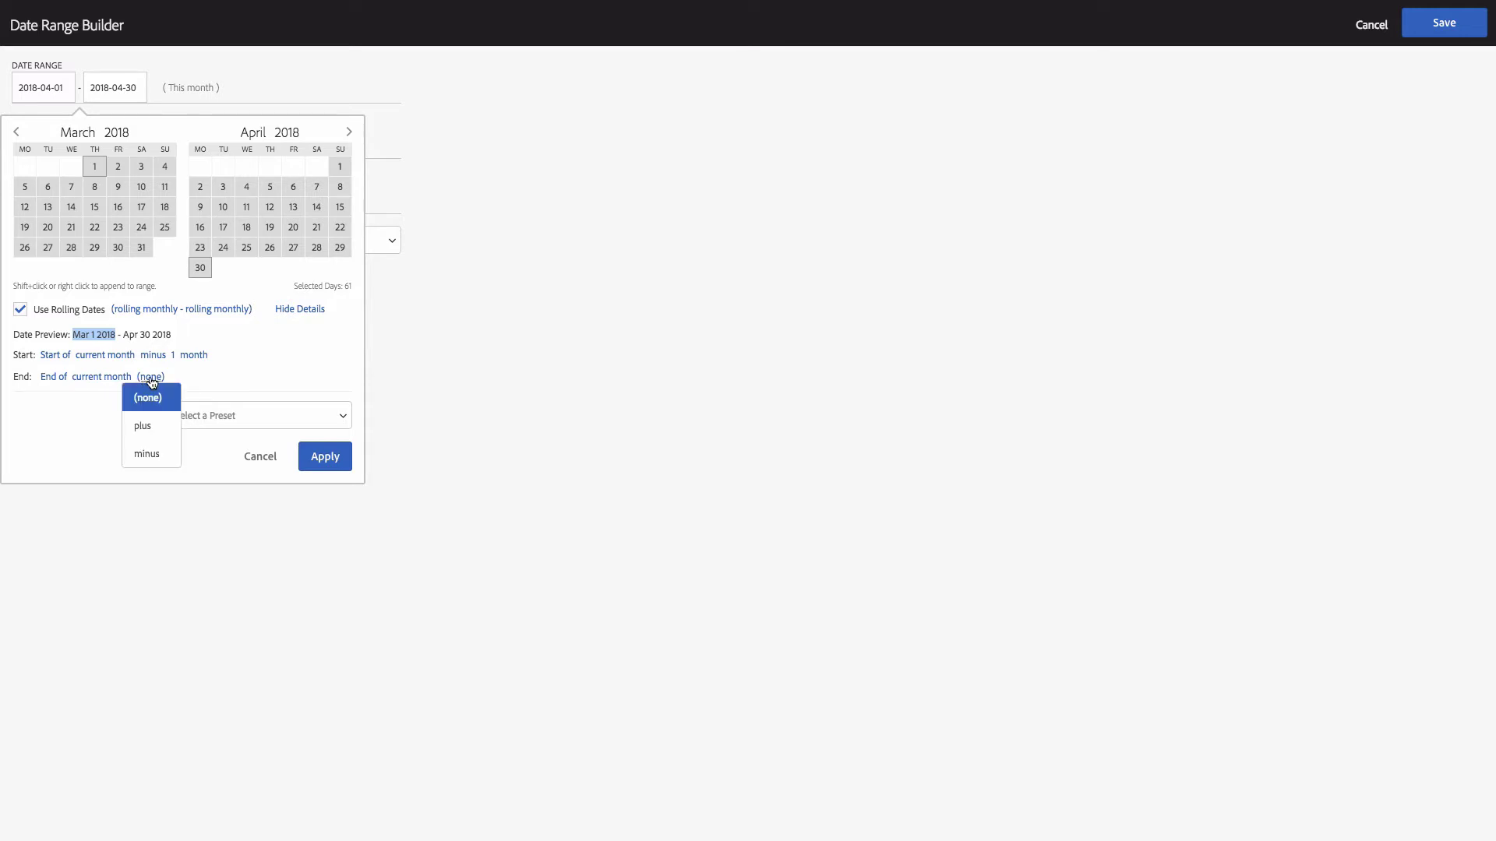
click(153, 455)
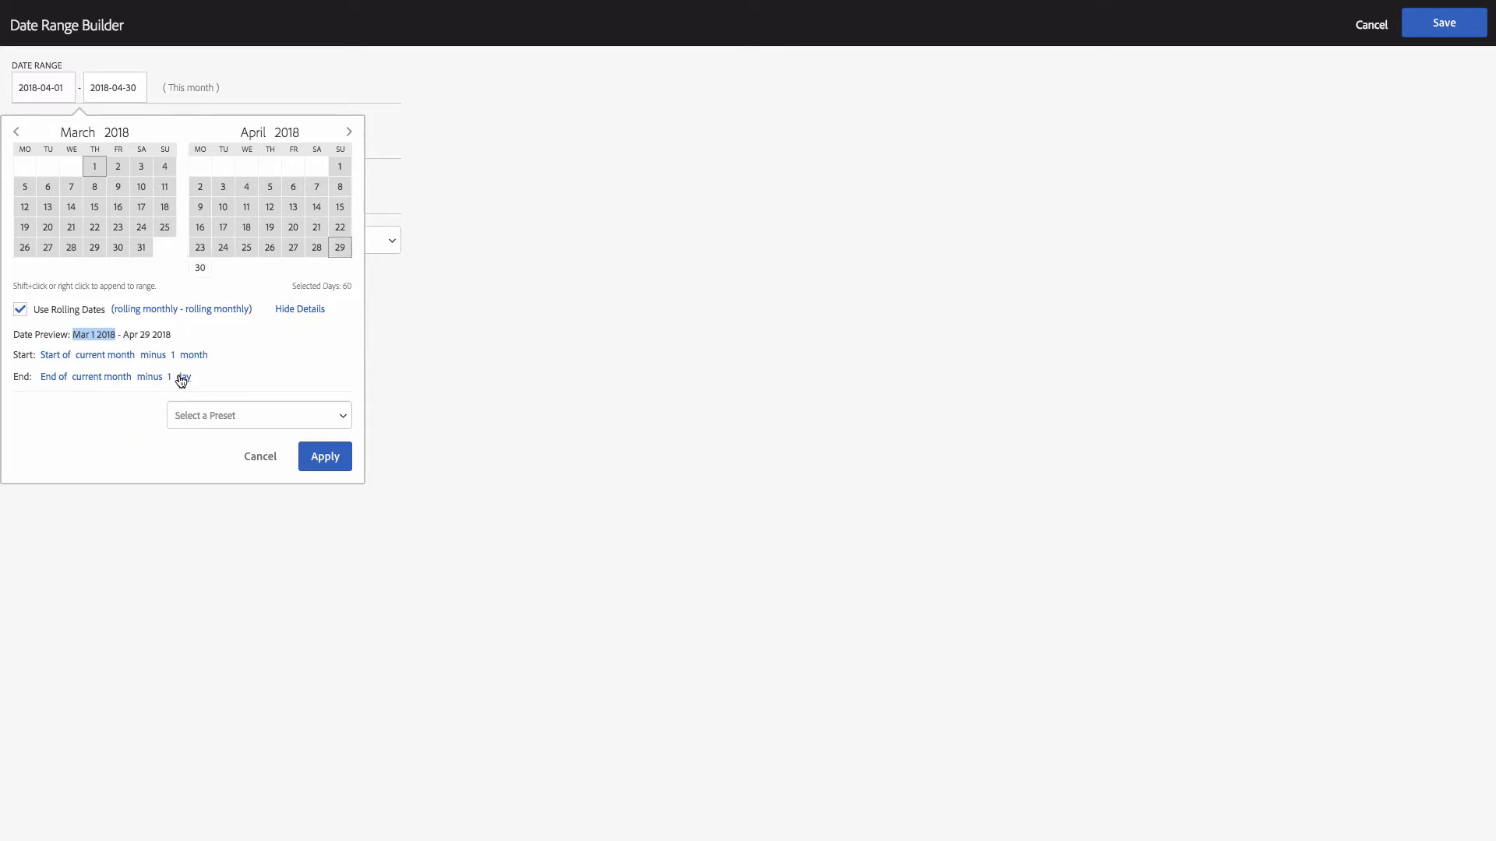
click(181, 379)
click(199, 451)
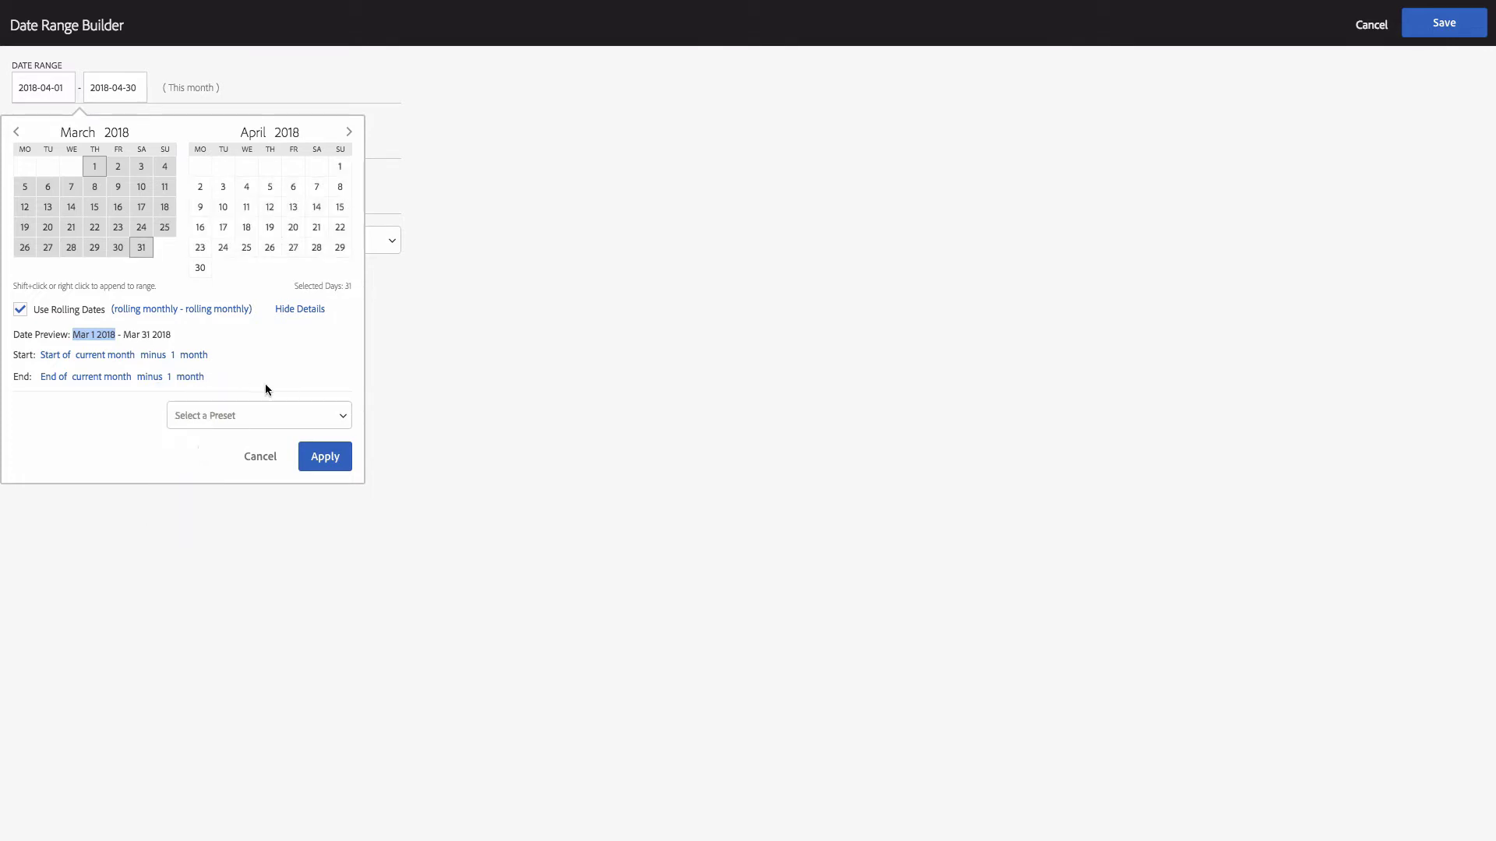
click(96, 336)
drag(72, 335, 120, 335)
Change both the start and end offsets to minus 2 months and show that month in the calendar
click(169, 377)
click(167, 404)
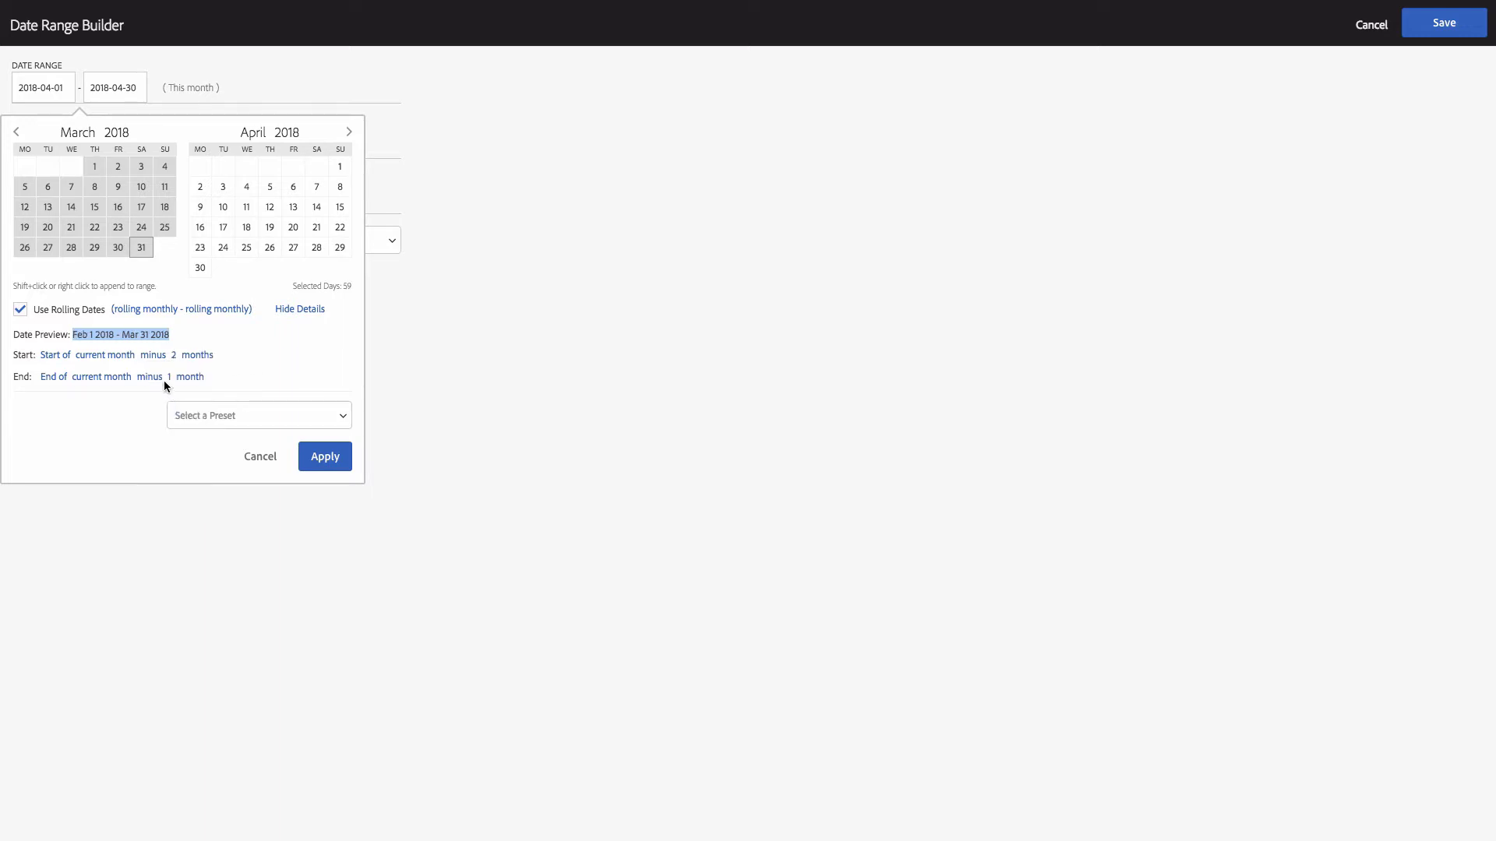
click(168, 377)
click(176, 434)
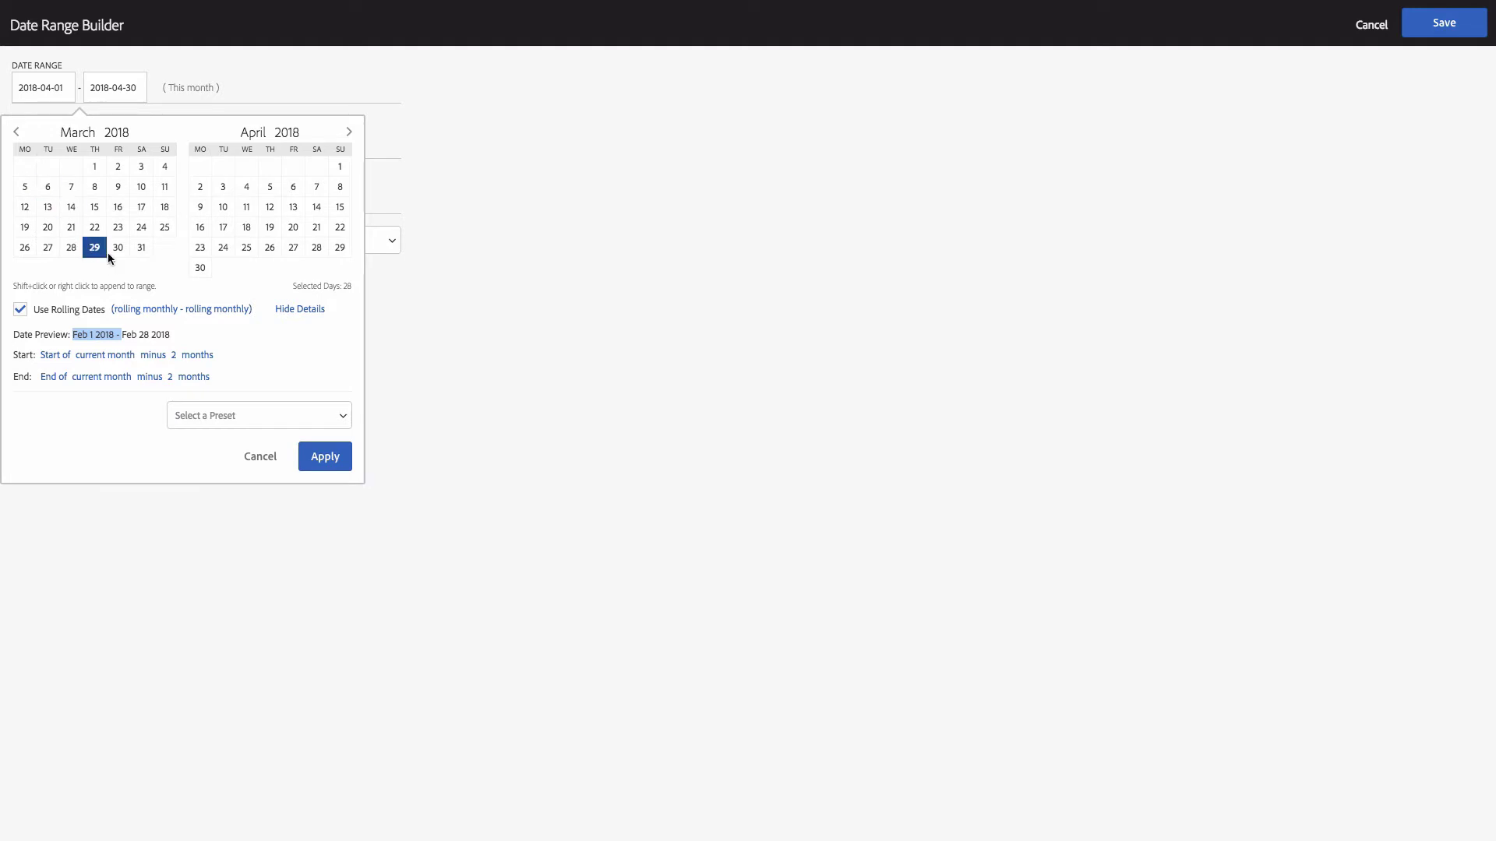
click(17, 134)
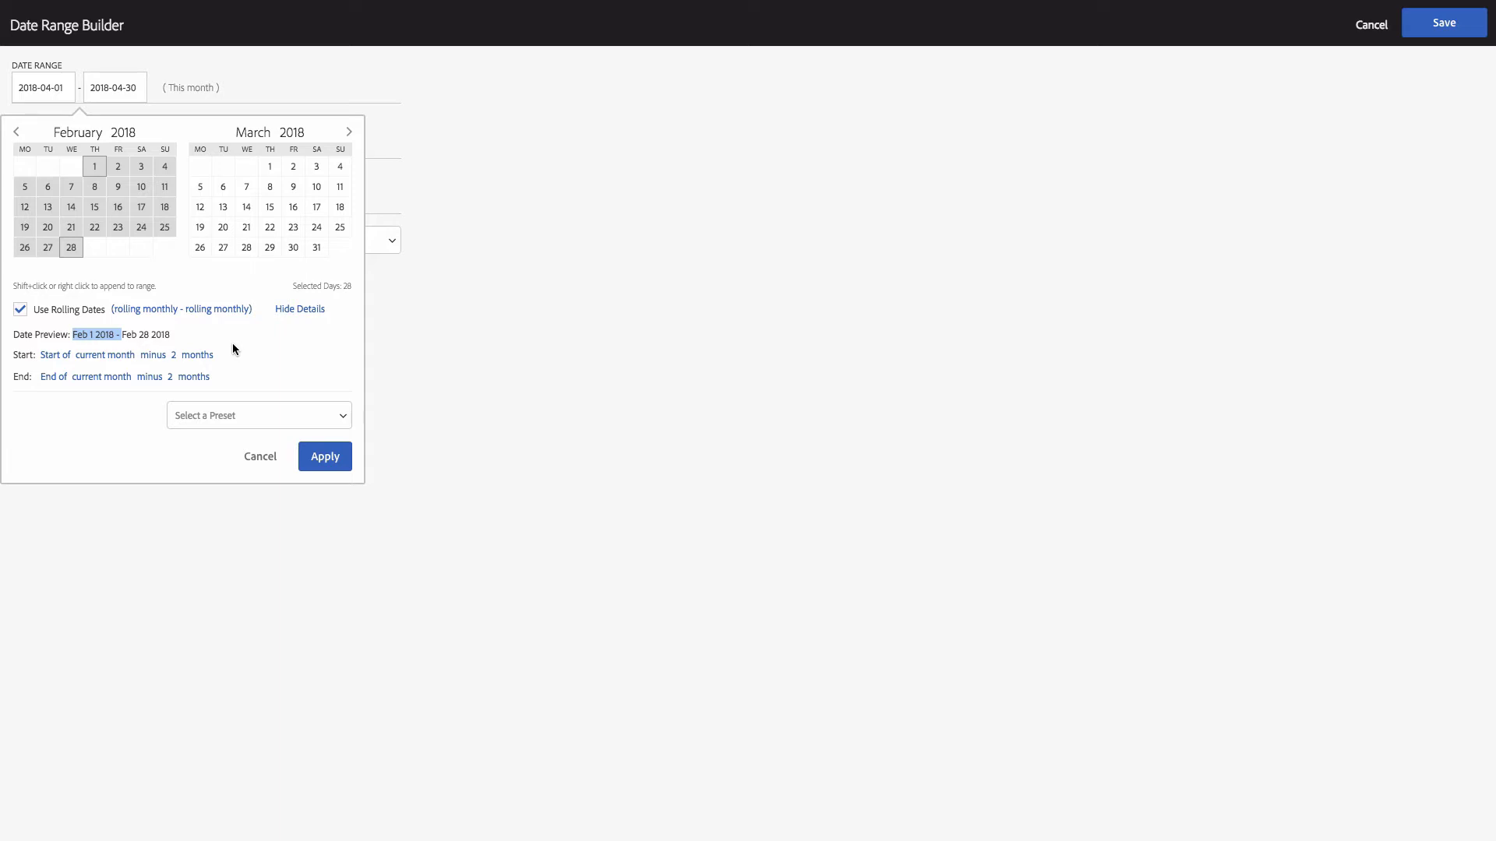
Set both the start and end offsets to minus 13 months, check the date preview, and cancel the new date range without saving
click(173, 355)
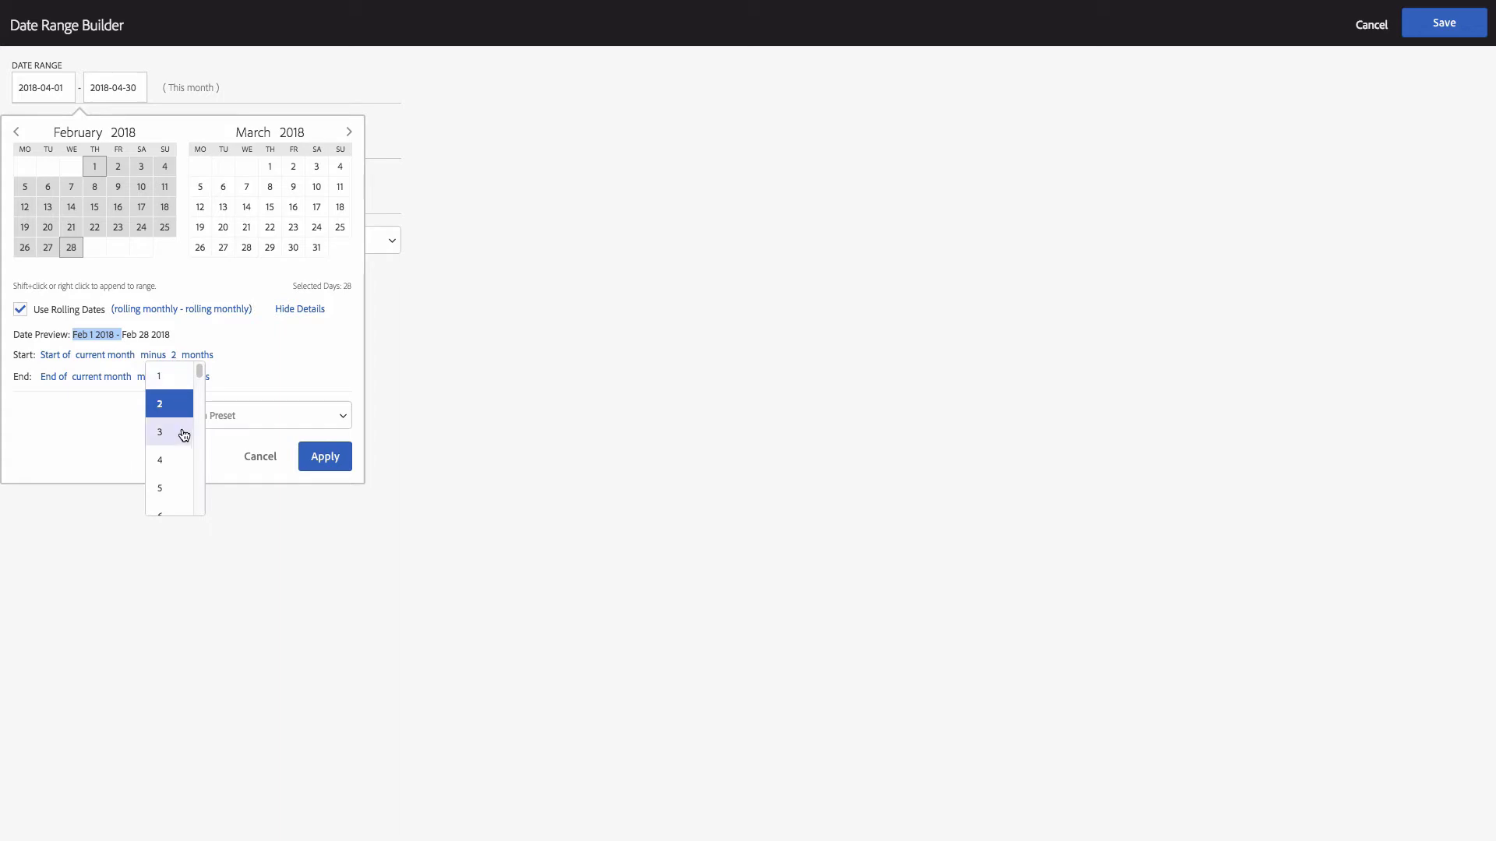
scroll(184, 433, down, 4)
click(180, 501)
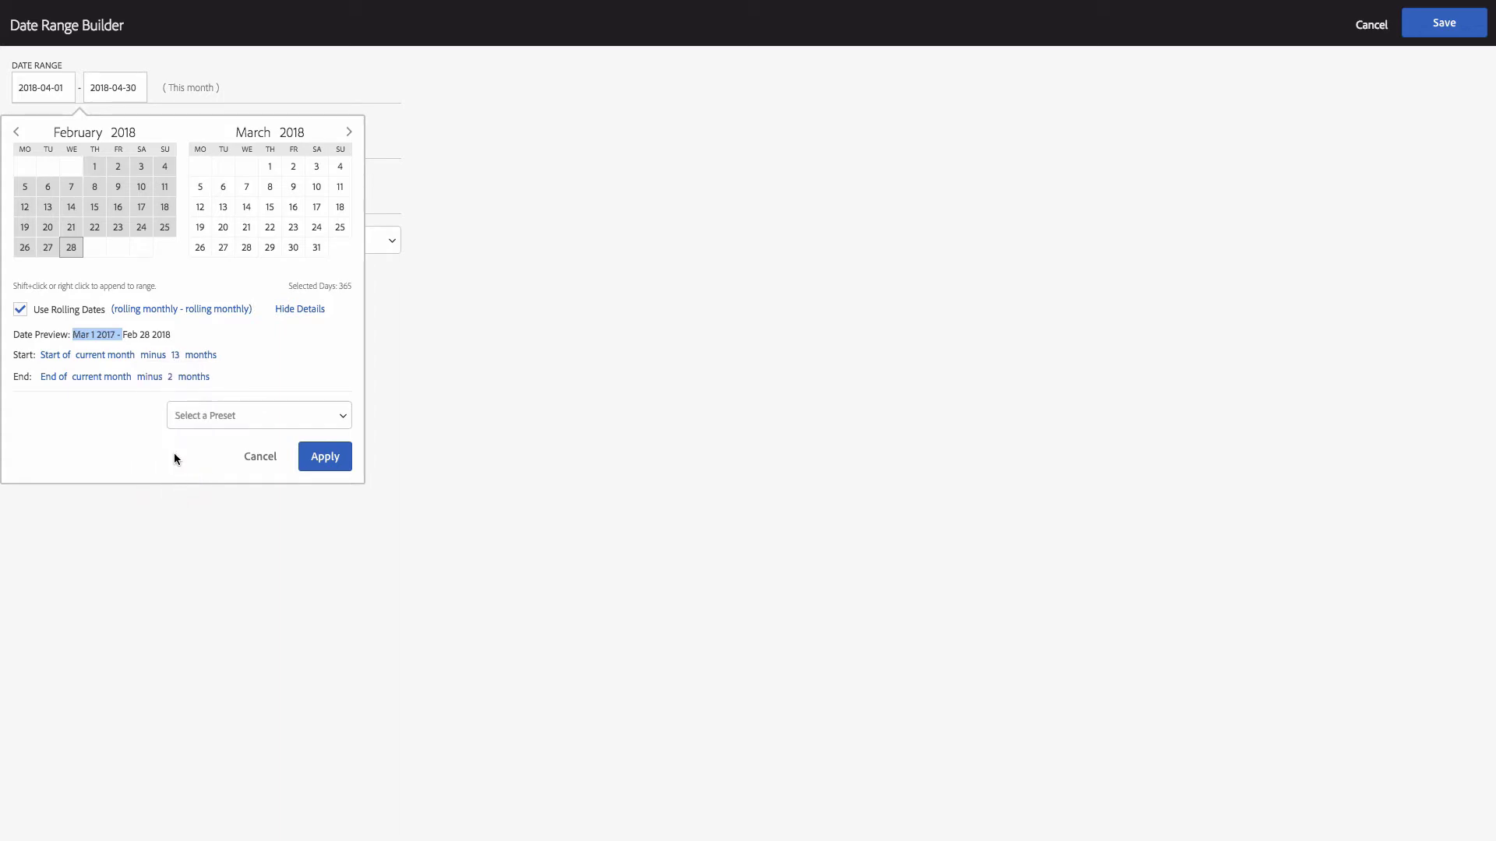
click(168, 377)
scroll(172, 434, down, 4)
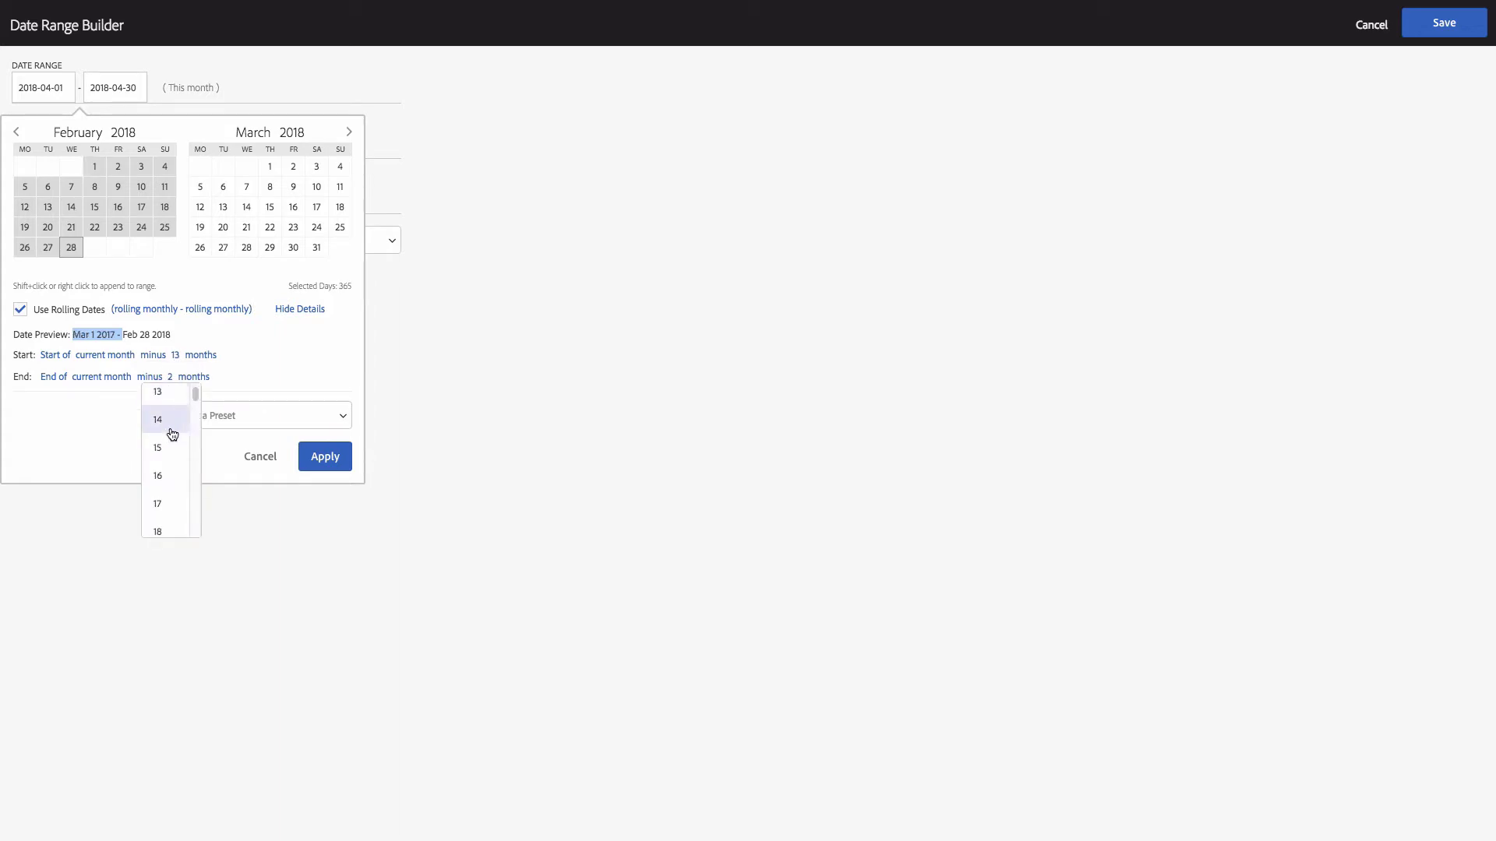
click(160, 393)
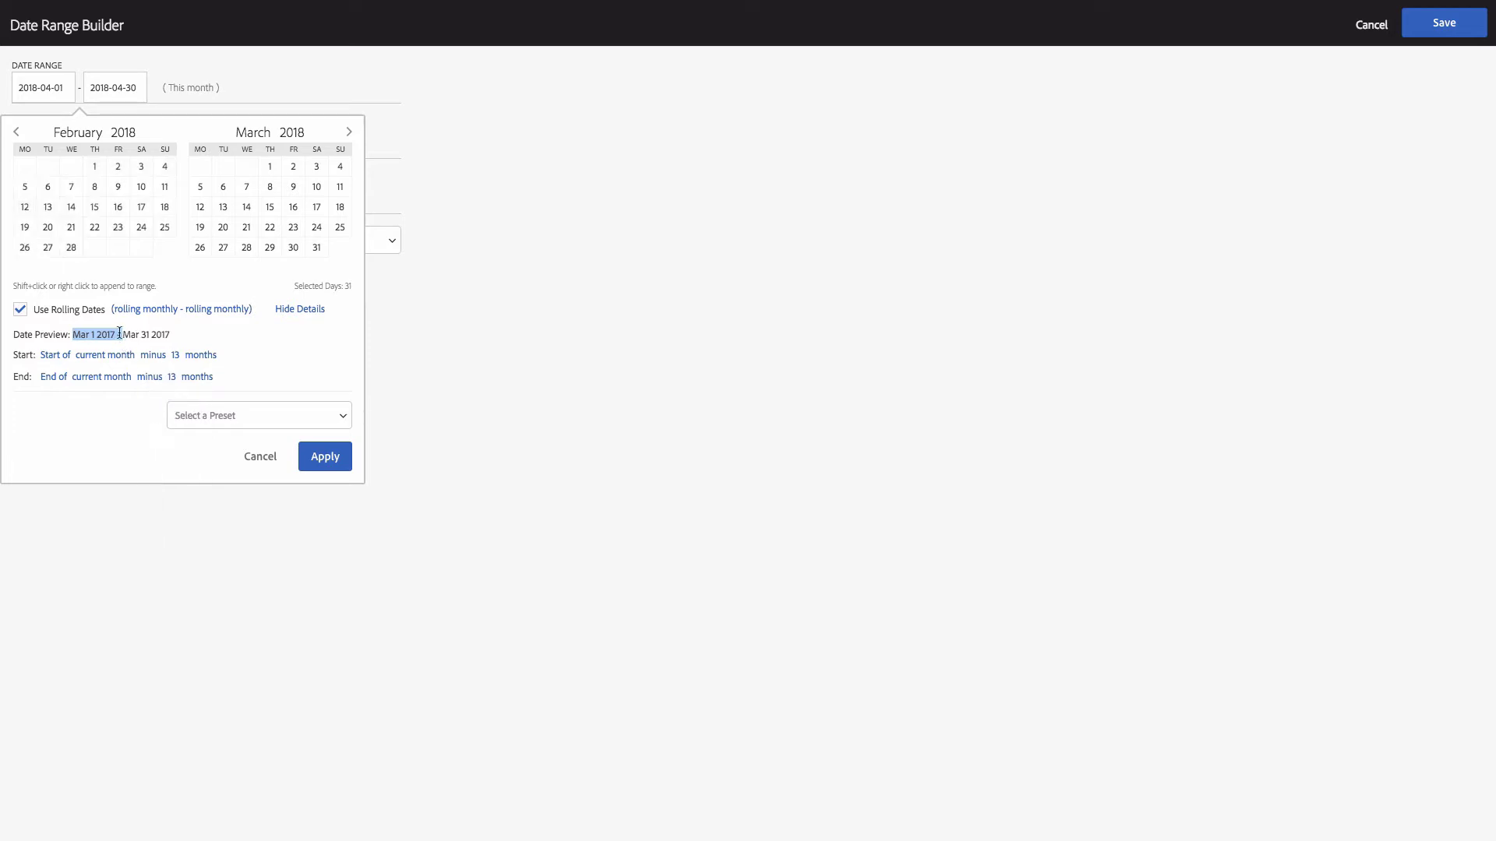
drag(72, 334, 157, 332)
click(259, 457)
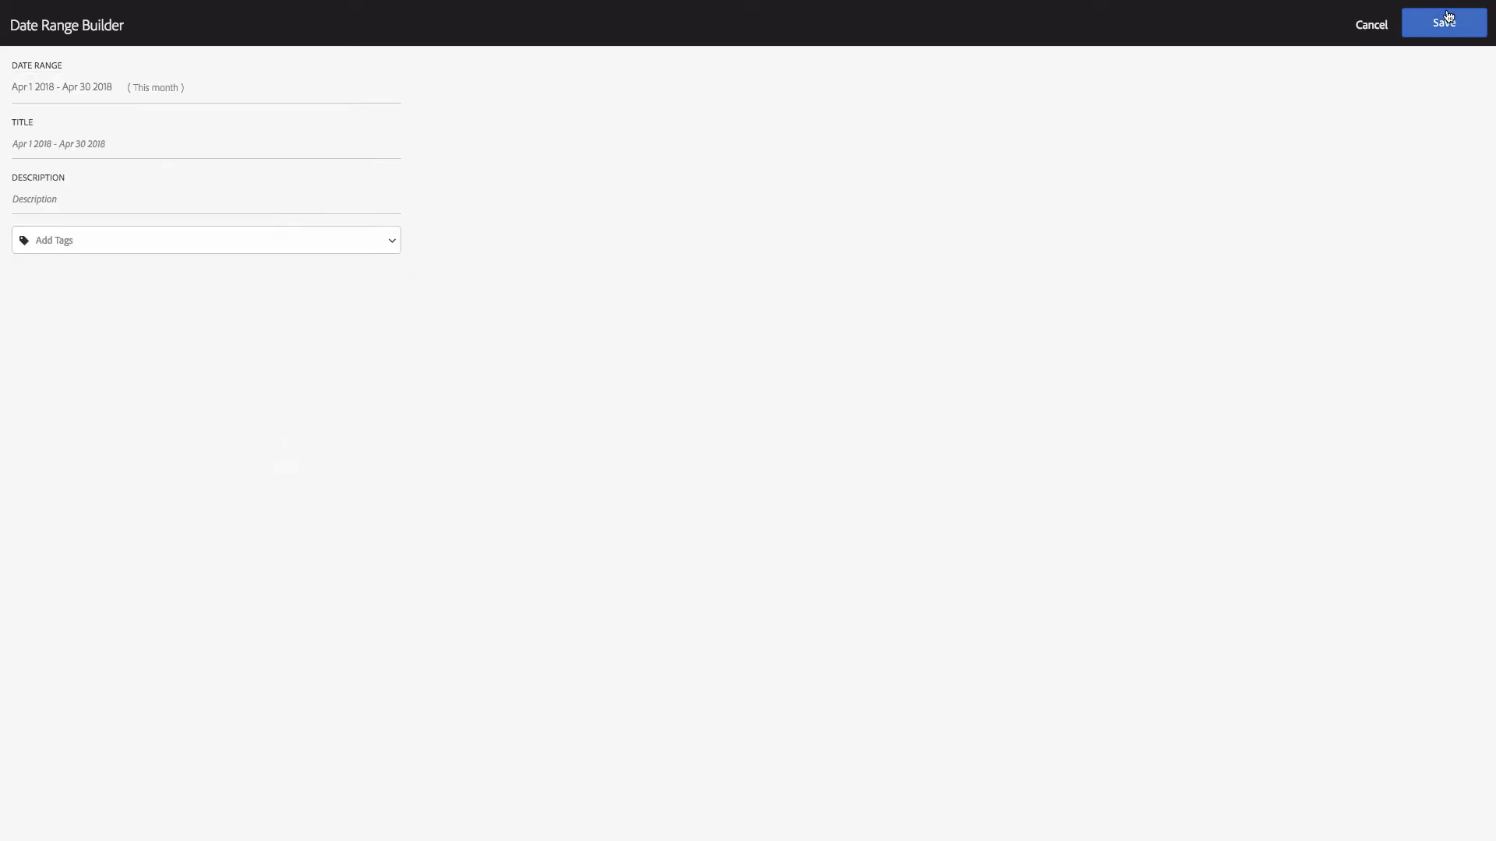
click(1371, 25)
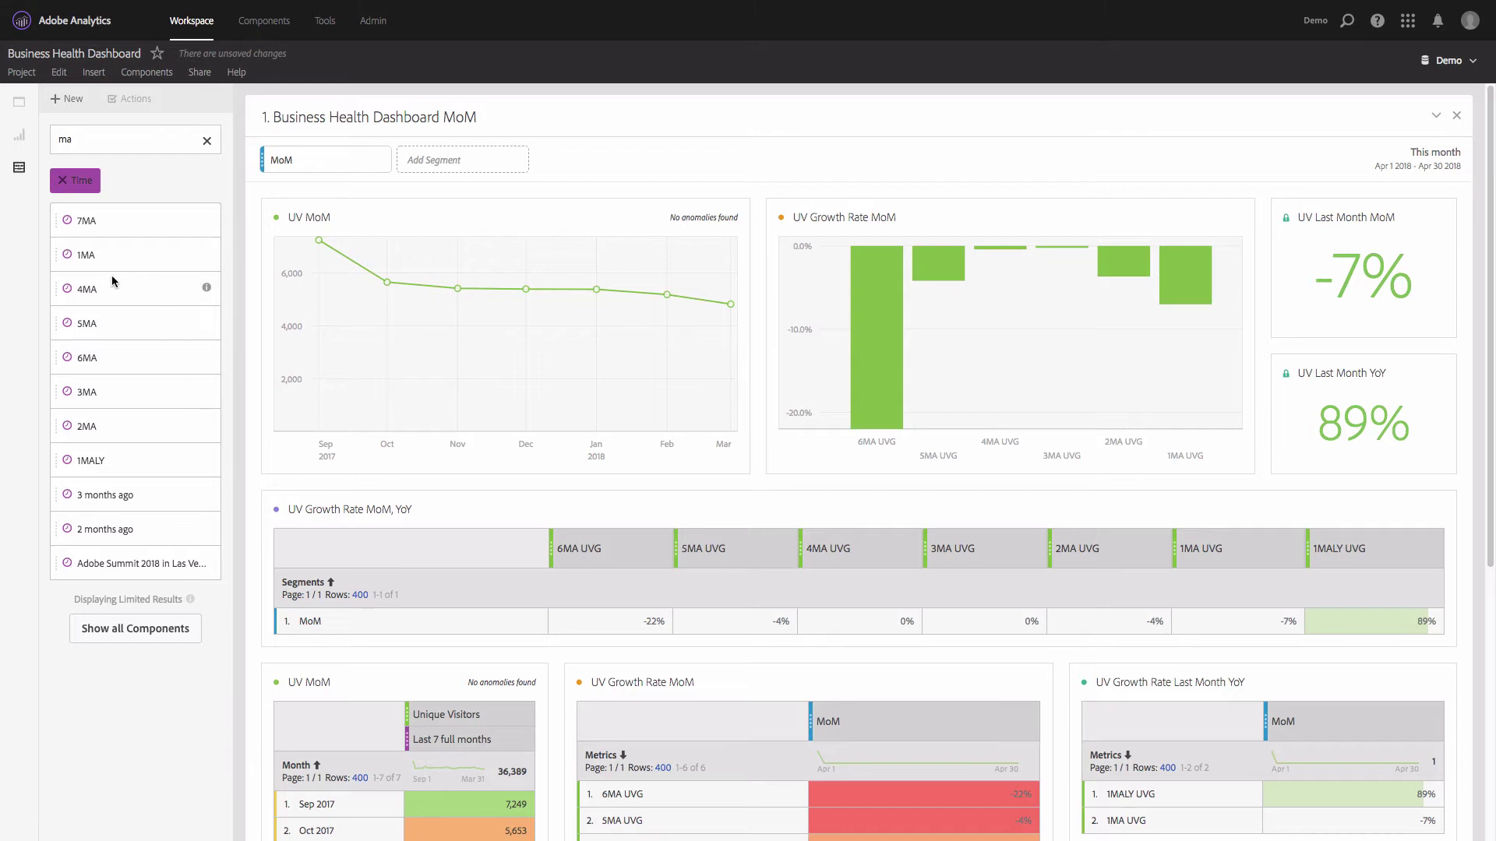
Clear the time filter and search, filter the component list to segments, and search for "ma"
click(63, 181)
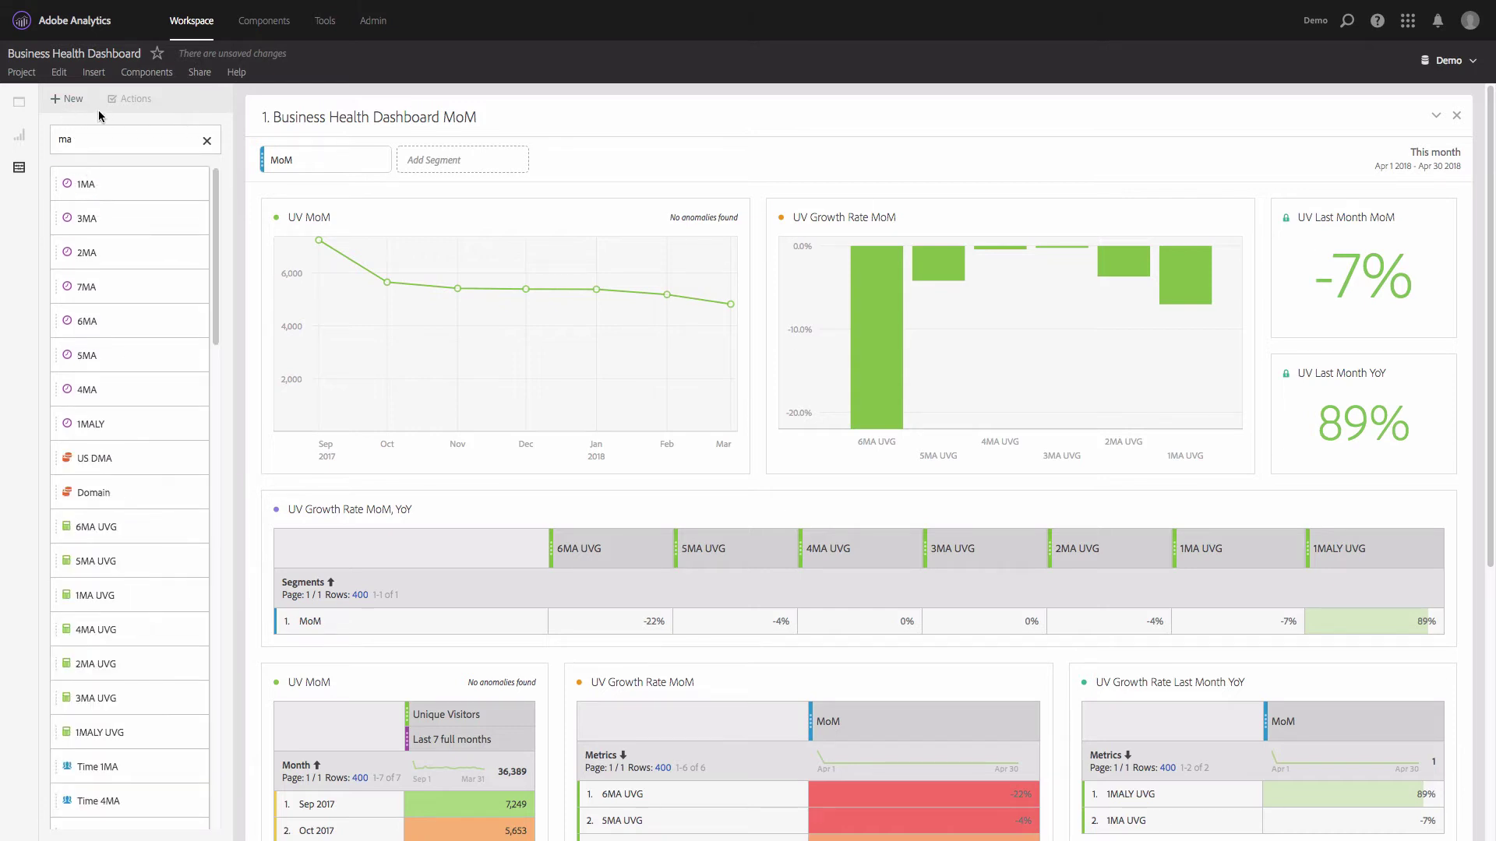
click(207, 143)
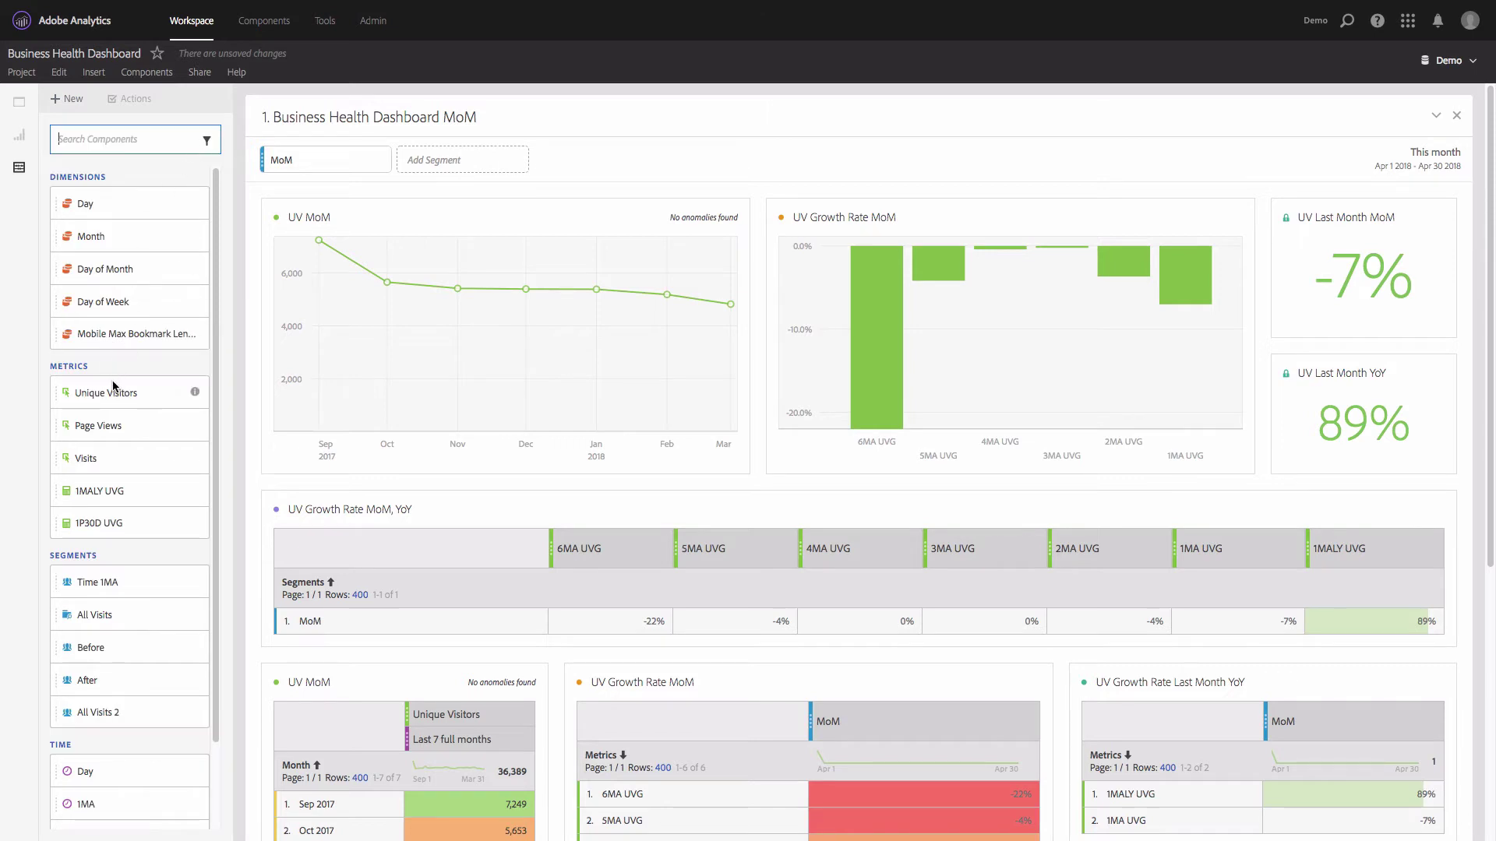
click(86, 557)
click(83, 144)
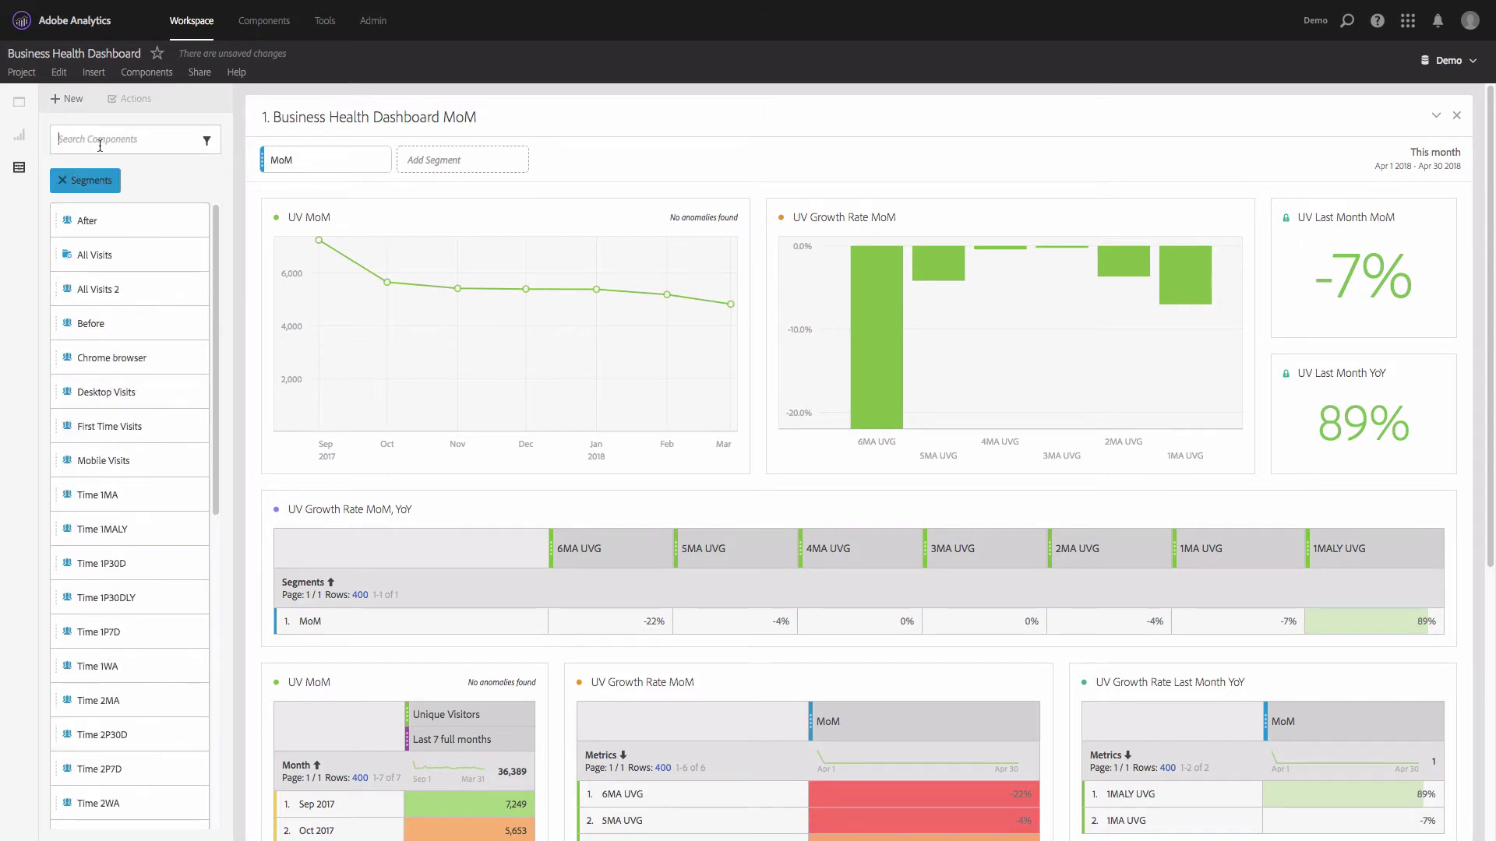
text(ma)
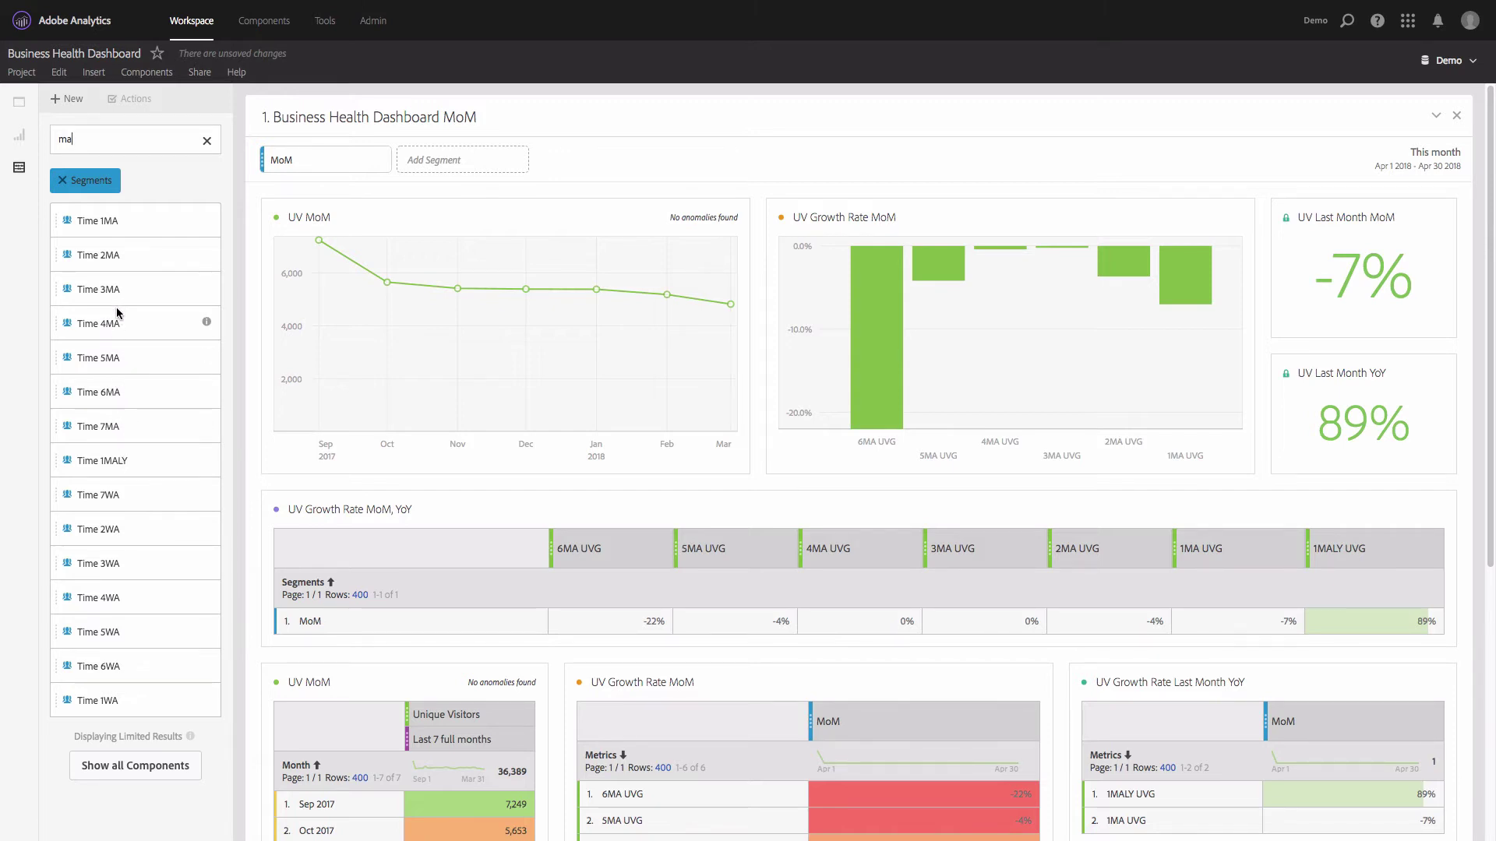
Start a new segment defined by the 1MA date range, select its title field, and cancel without saving
click(62, 99)
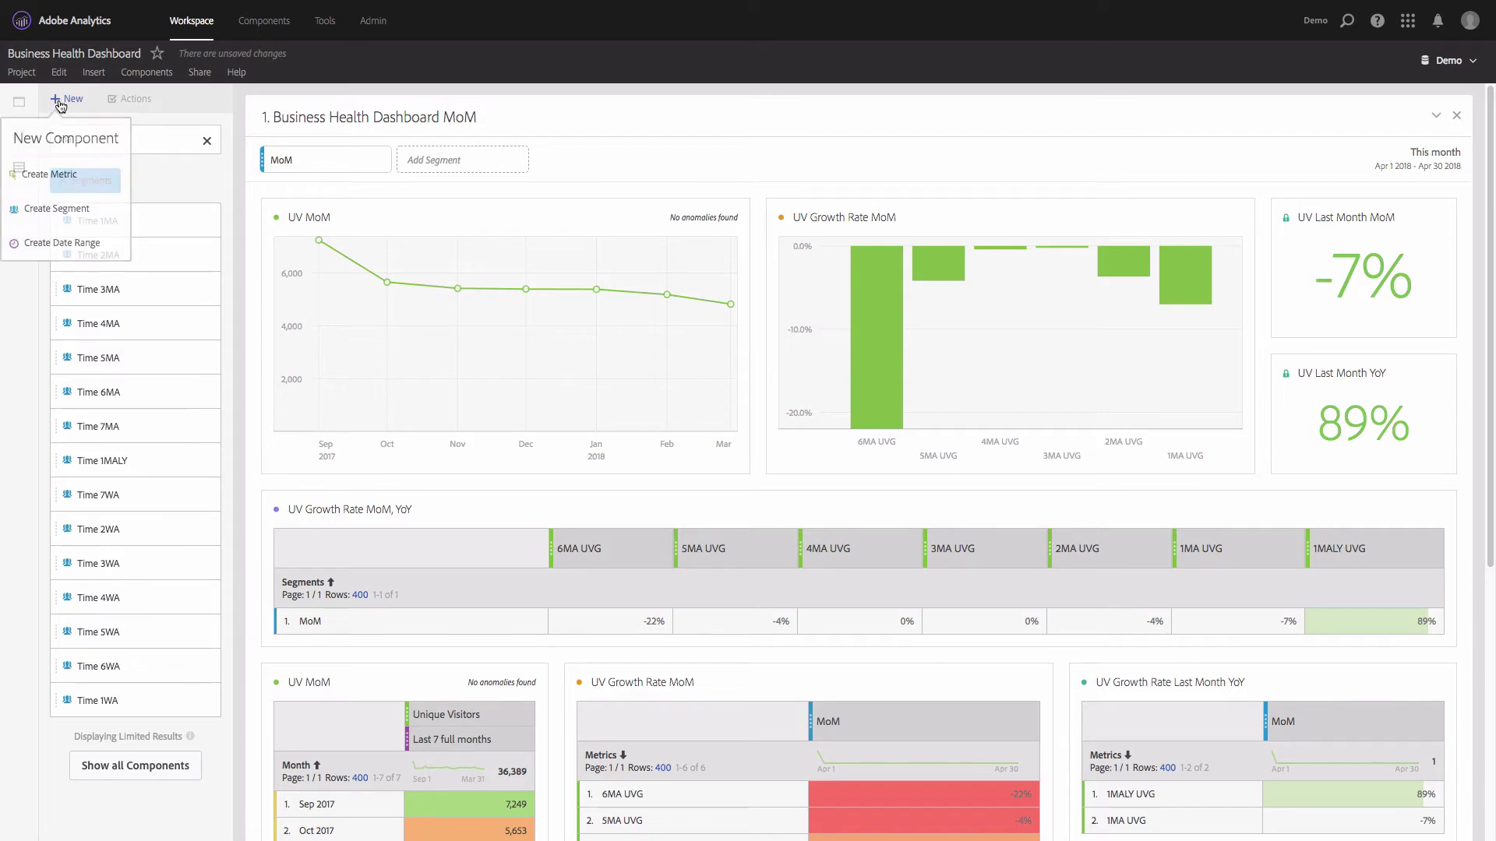
click(62, 208)
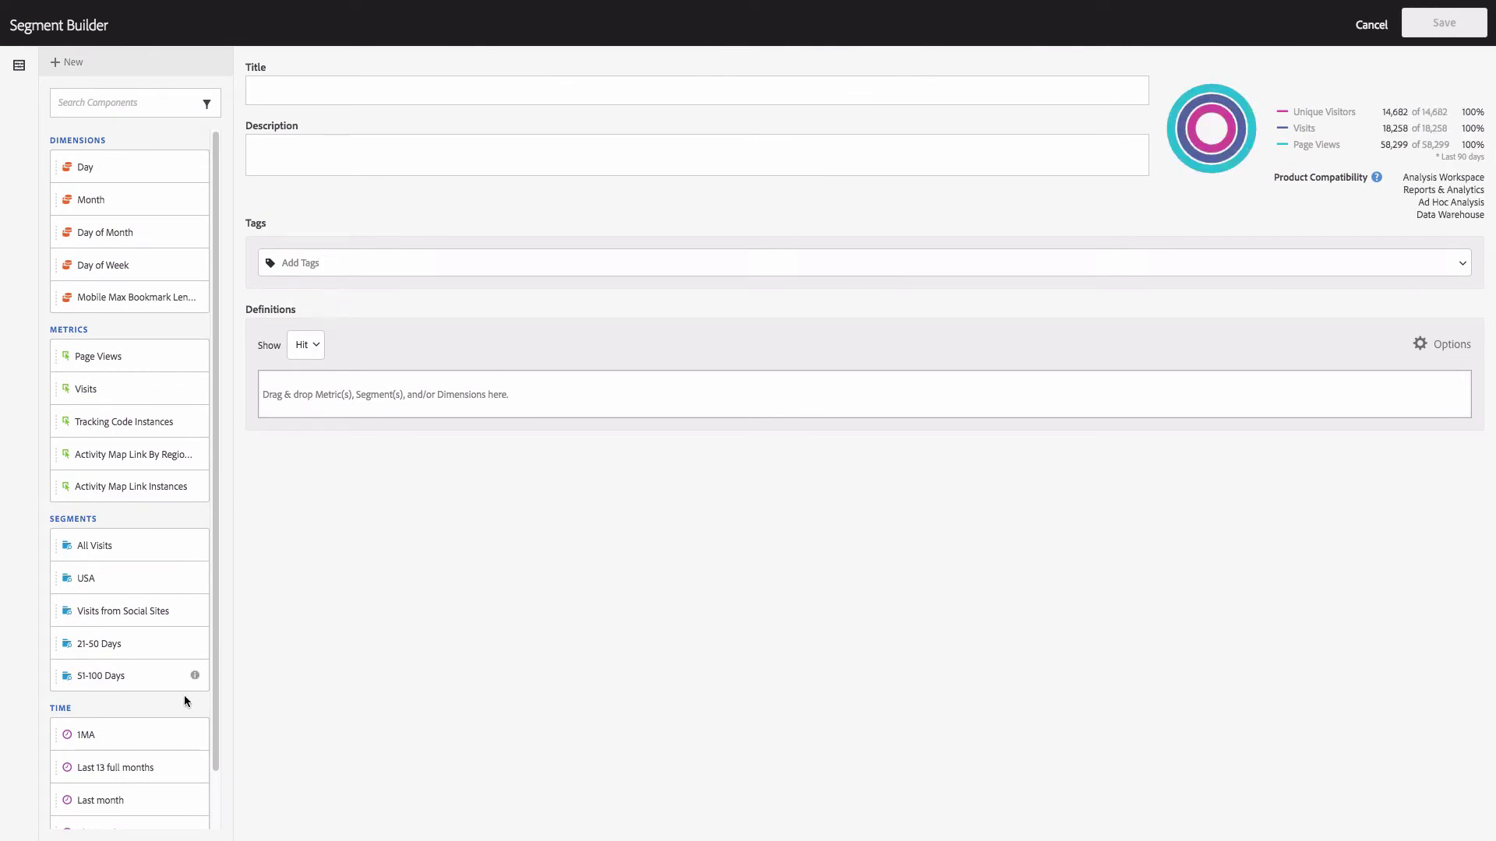
click(60, 709)
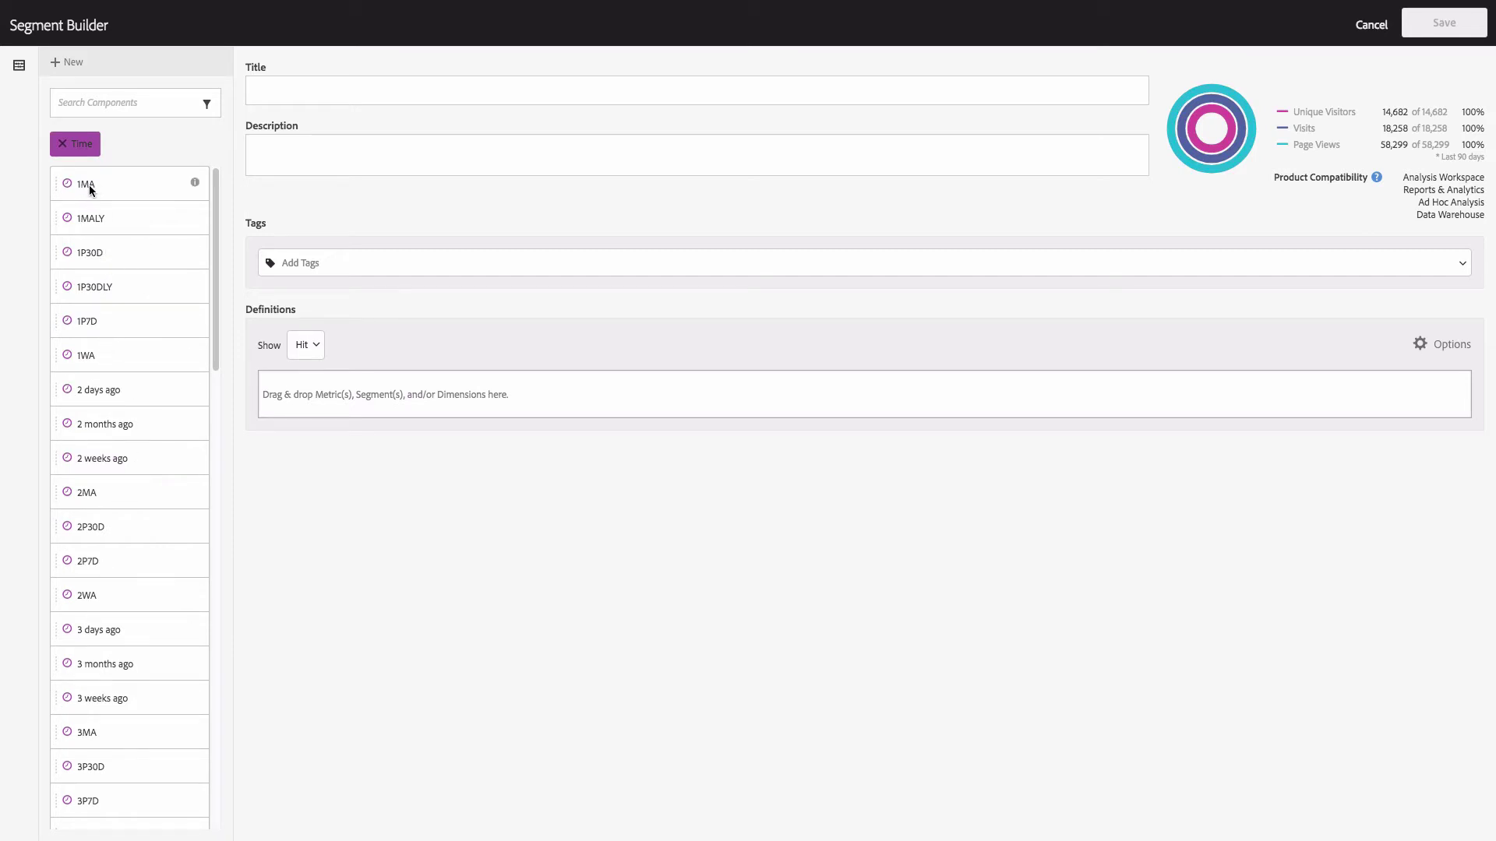
drag(90, 189, 405, 395)
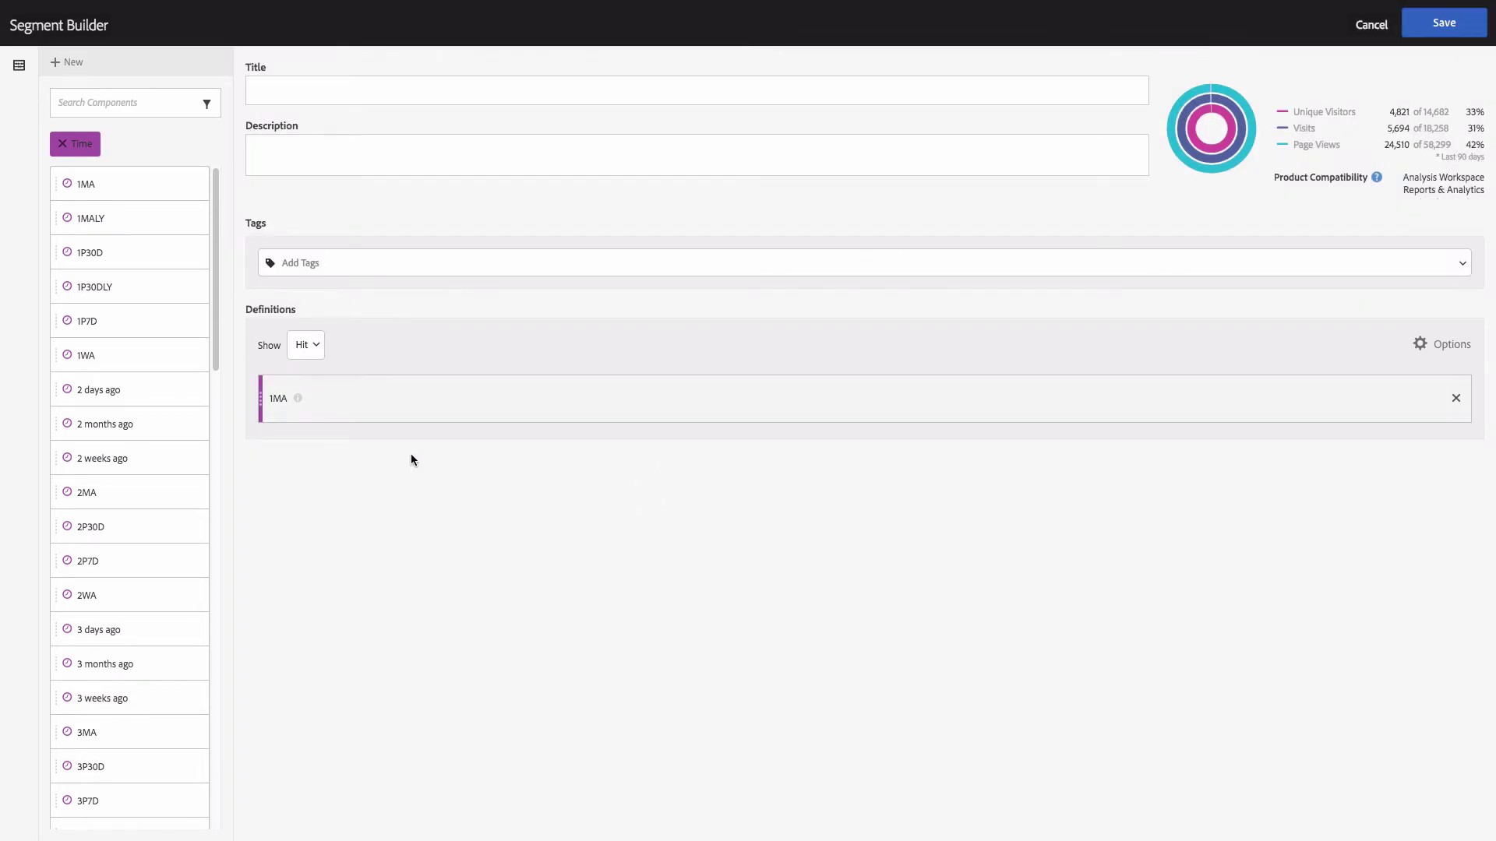
click(380, 82)
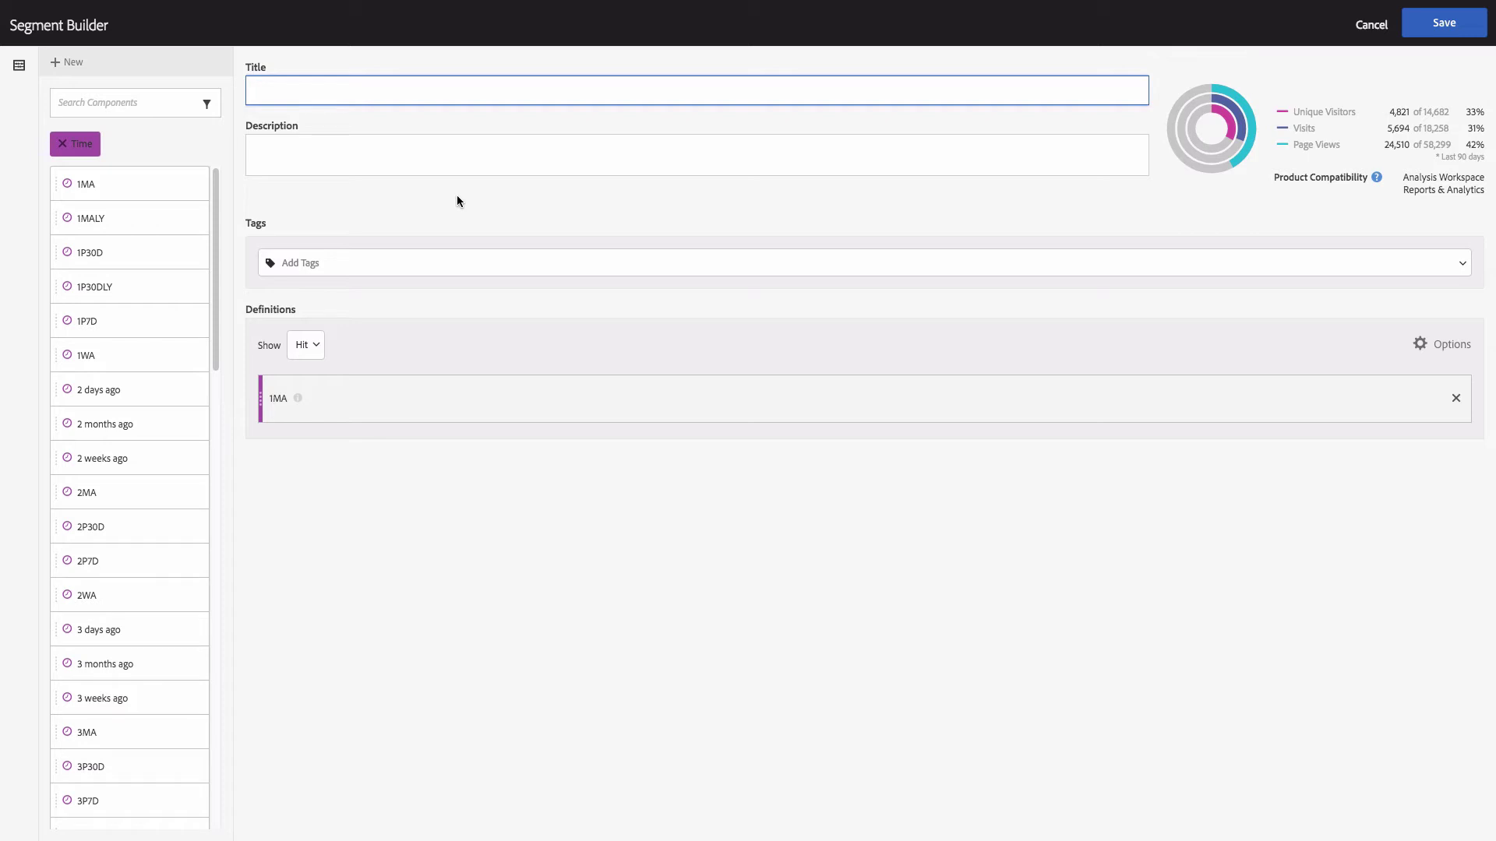
click(1371, 26)
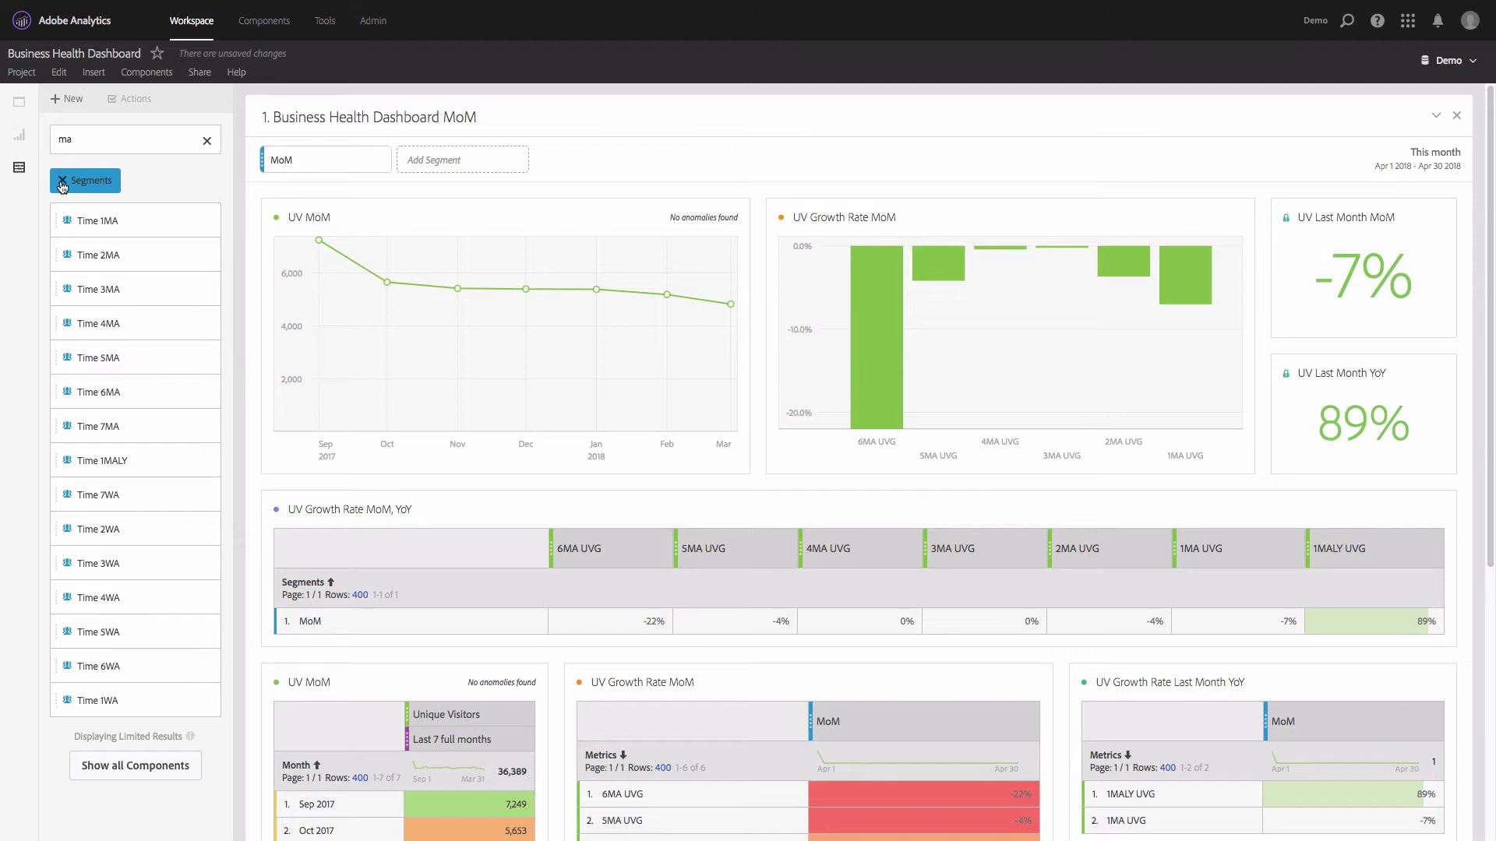
Clear the segment filter and search, filter the component list to metrics, and search for "ma"
click(63, 182)
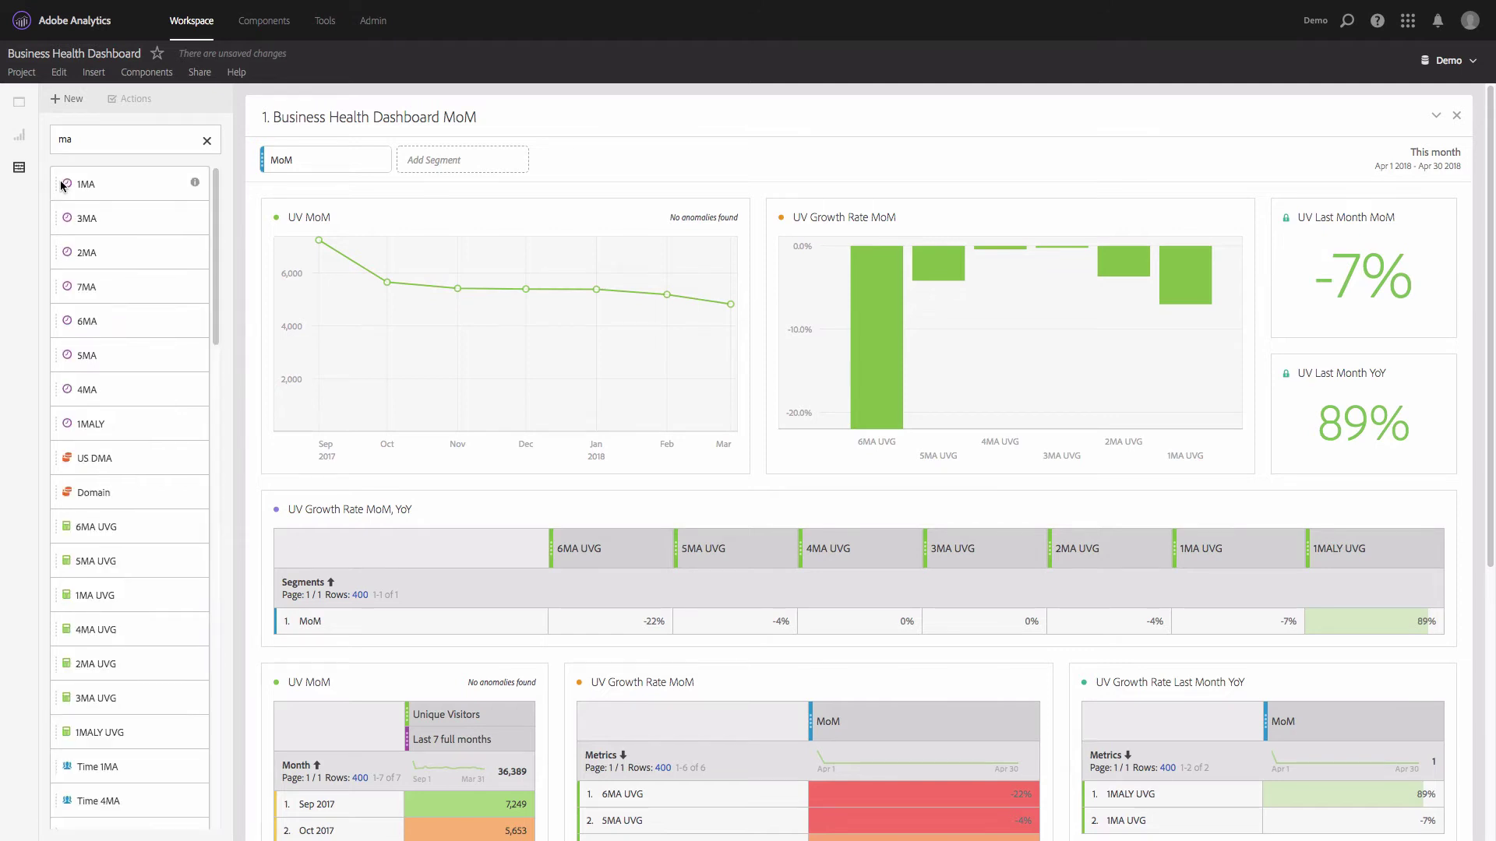
click(208, 142)
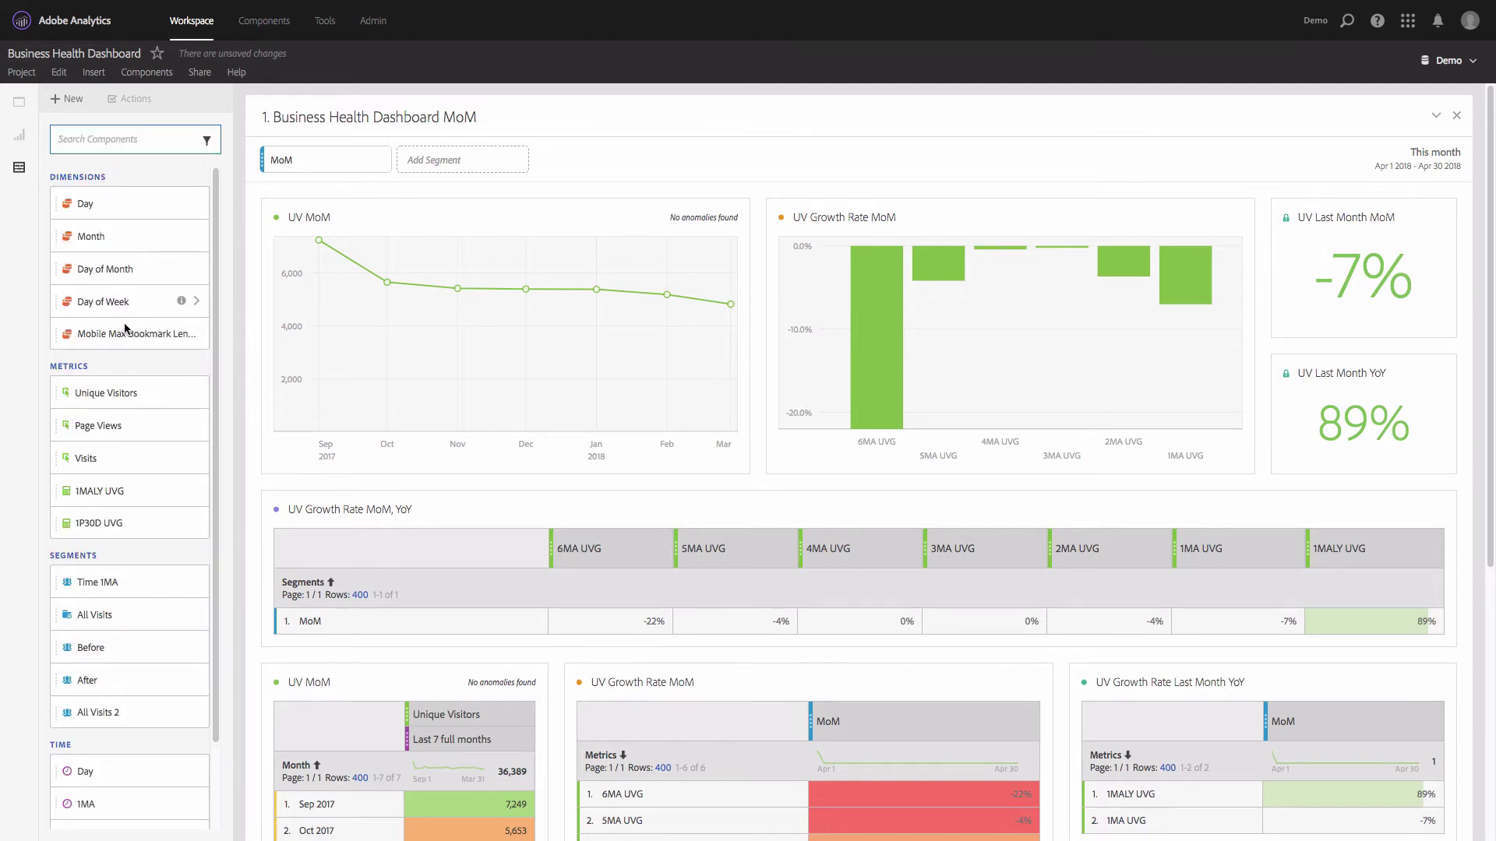
click(71, 368)
click(100, 141)
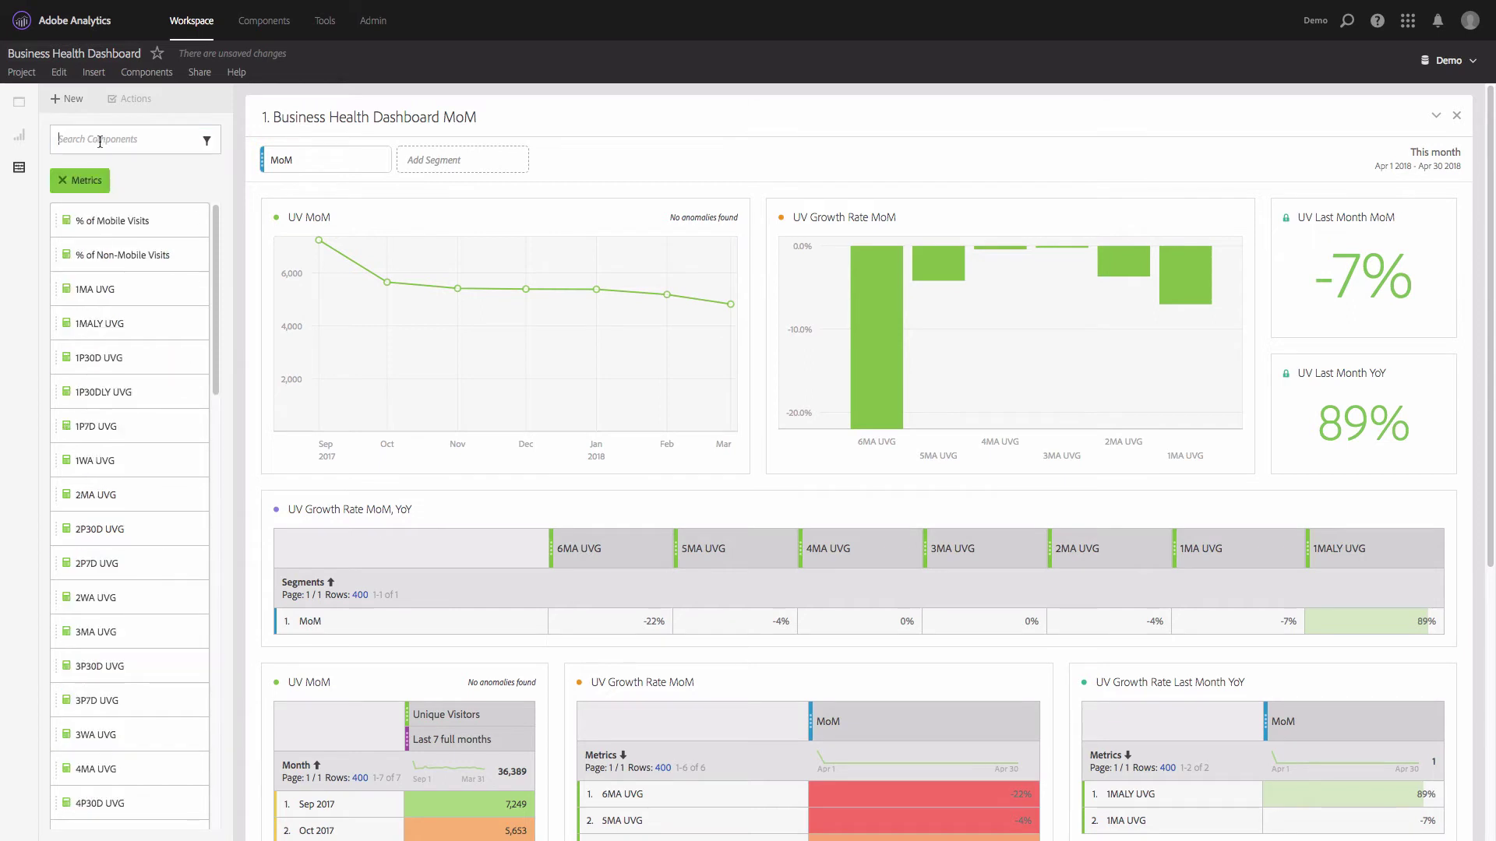
text(ma)
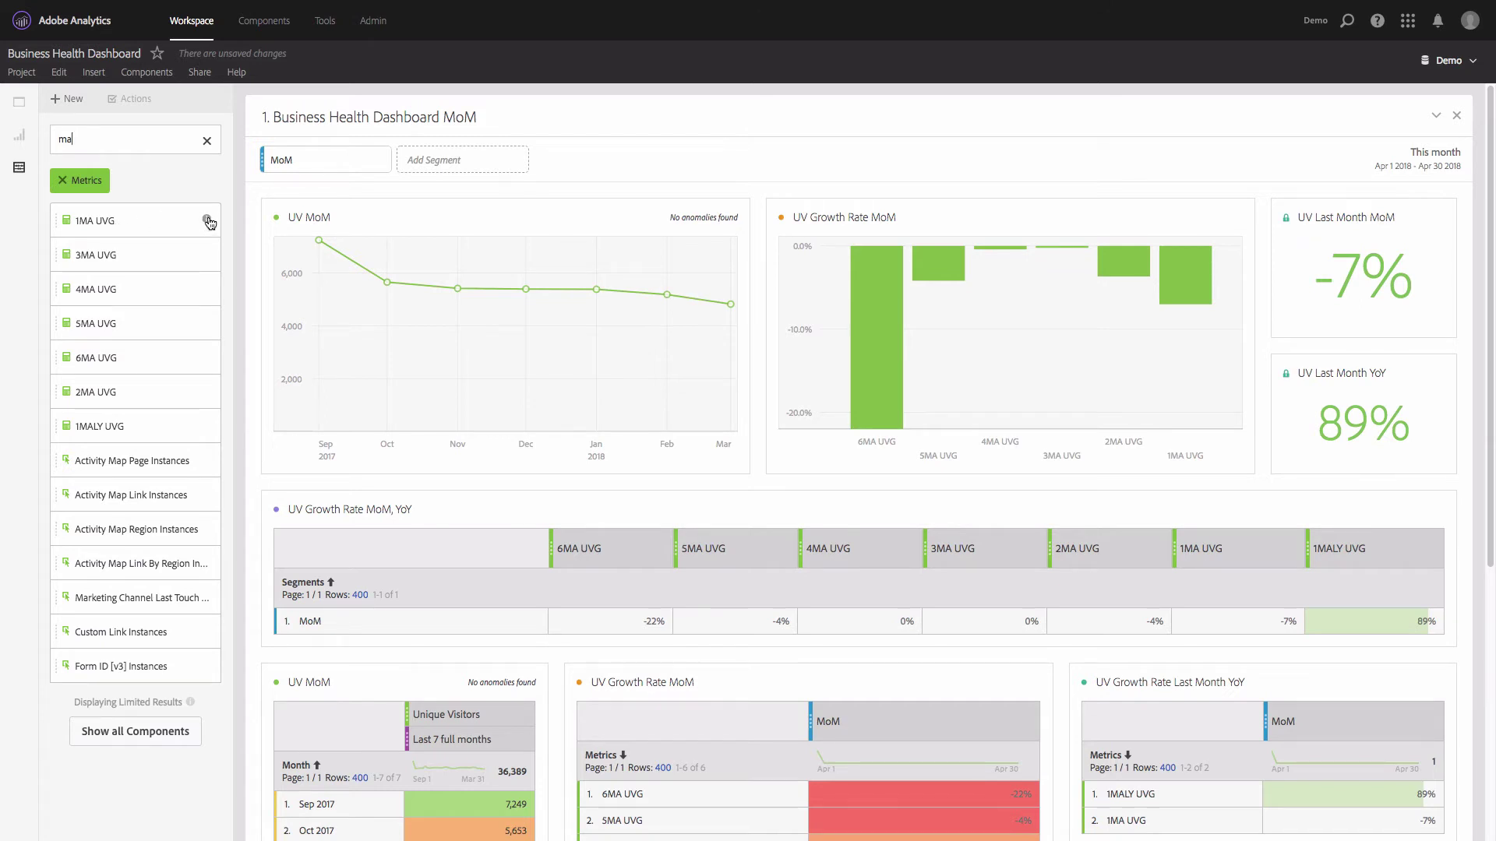
mouse_move(211, 226)
Start a new calculated metric and add the Time 1MA segment containing the Unique Visitors metric to its definition
click(68, 99)
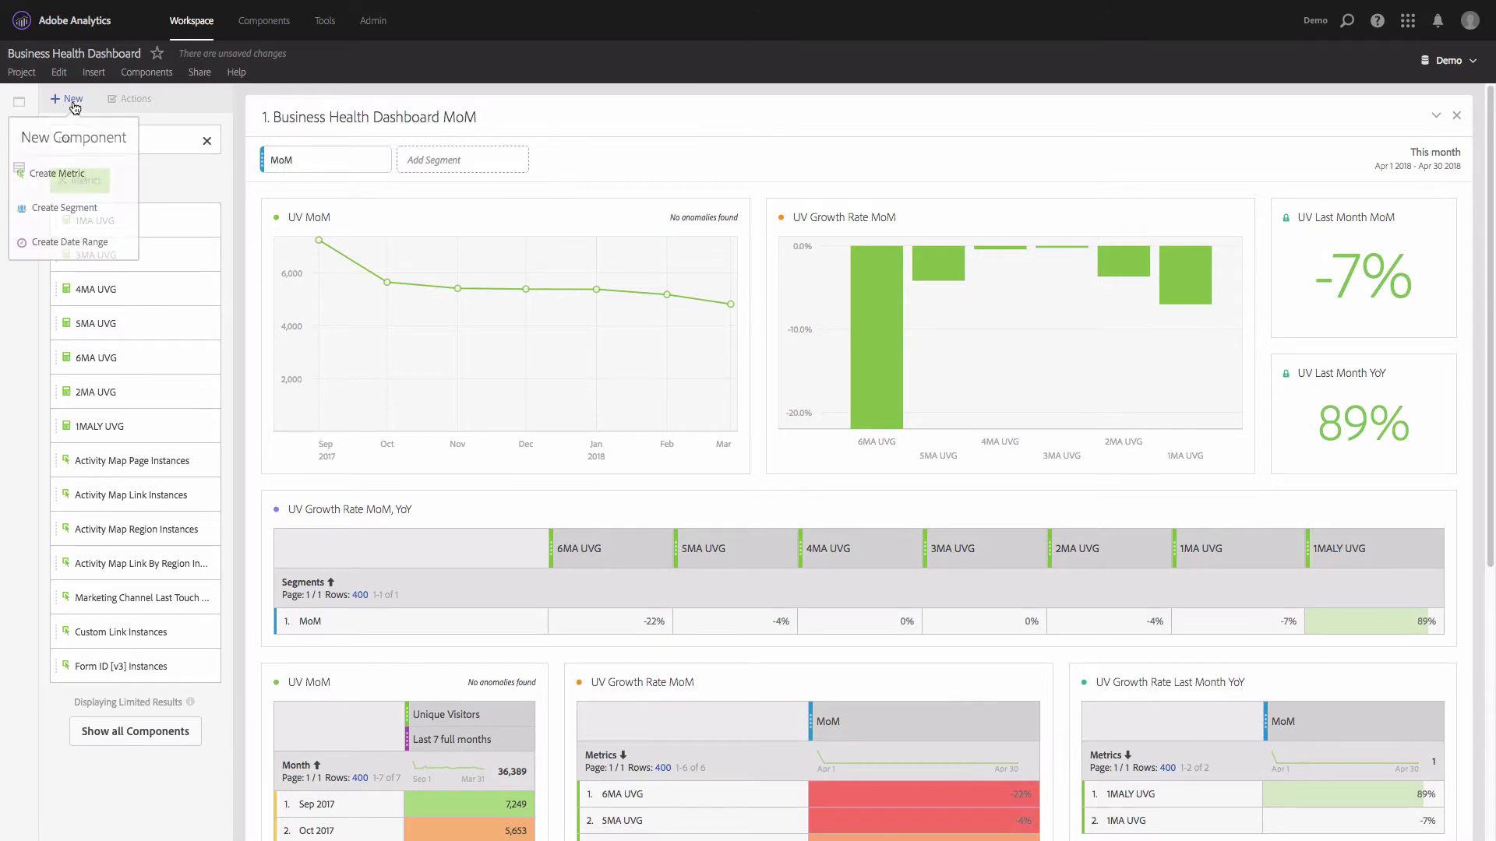
click(83, 174)
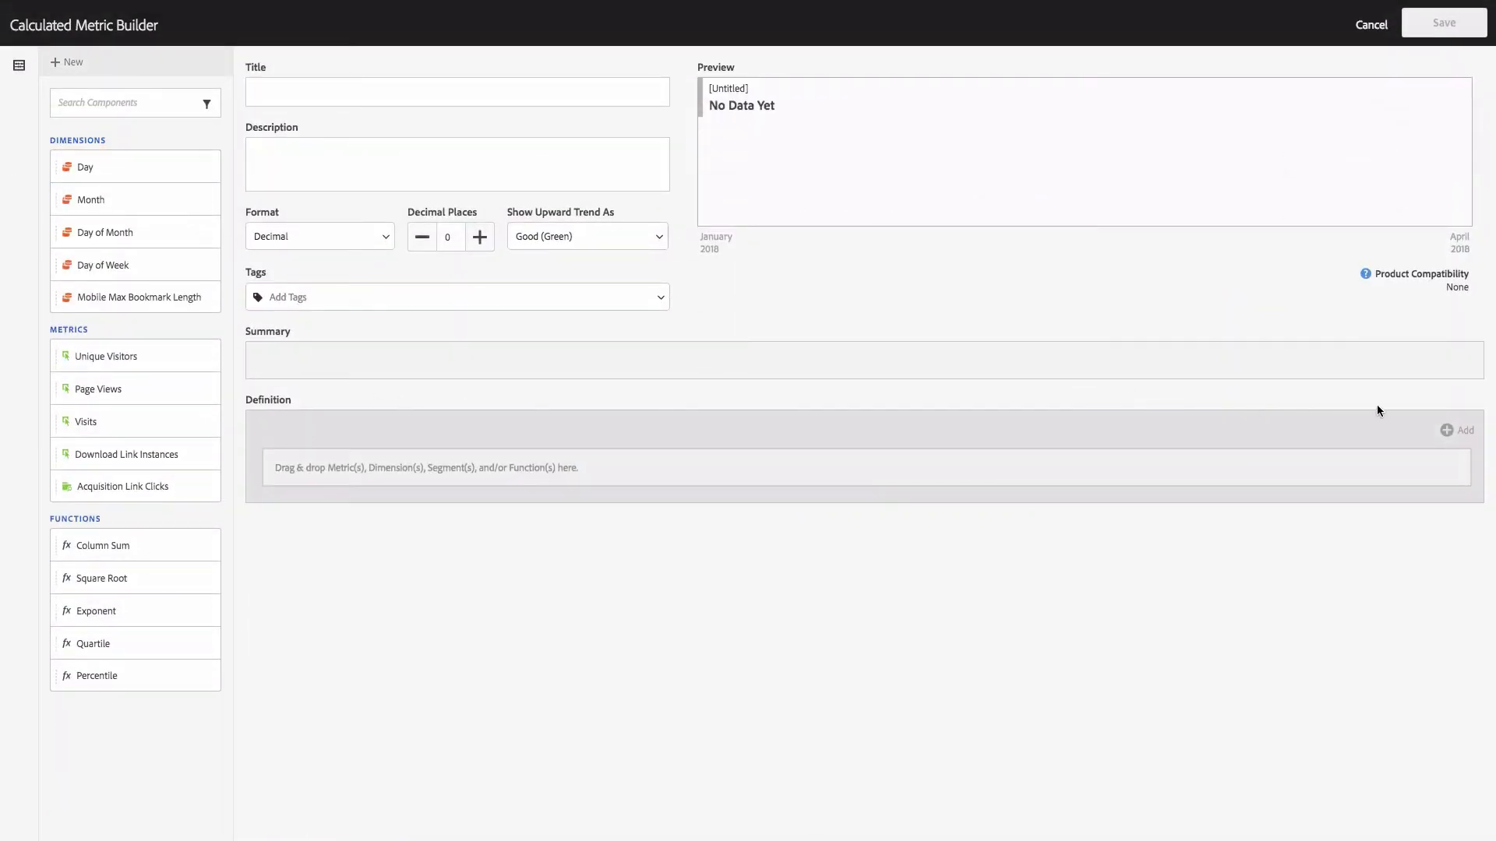
click(1448, 430)
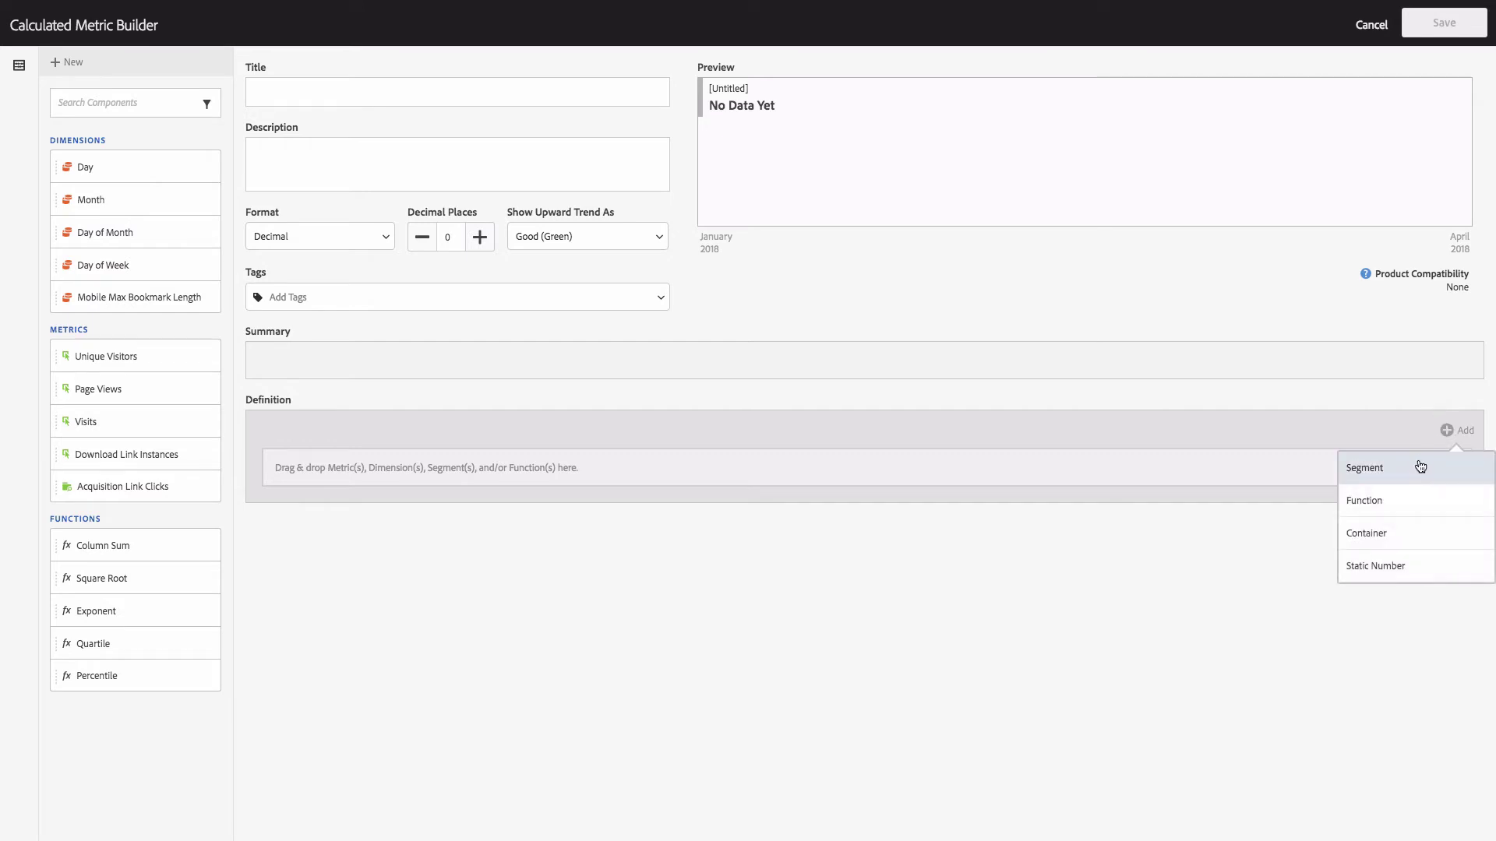
click(1421, 466)
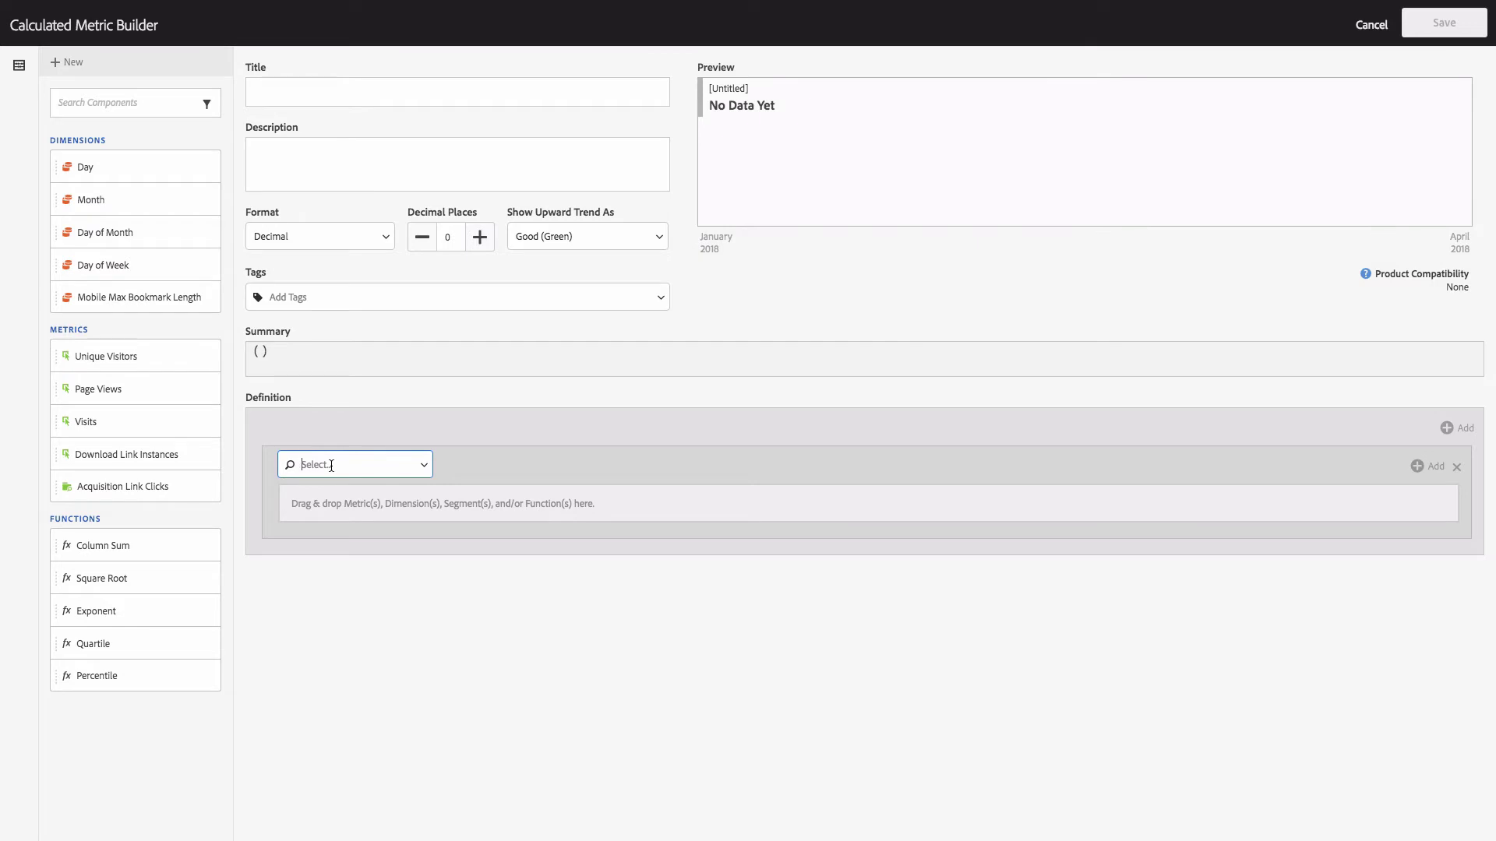
text(time)
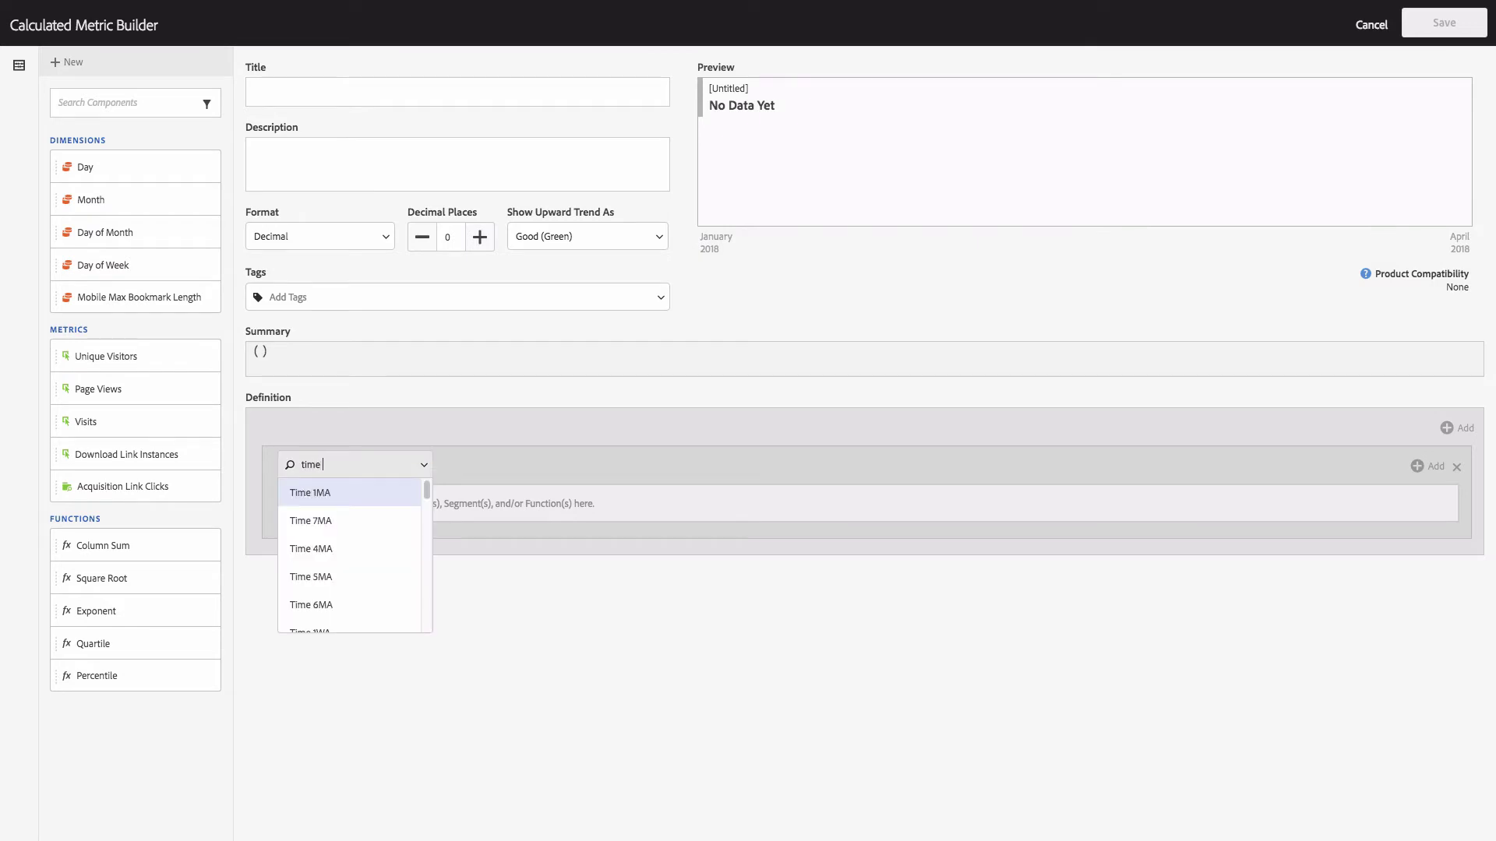
click(332, 492)
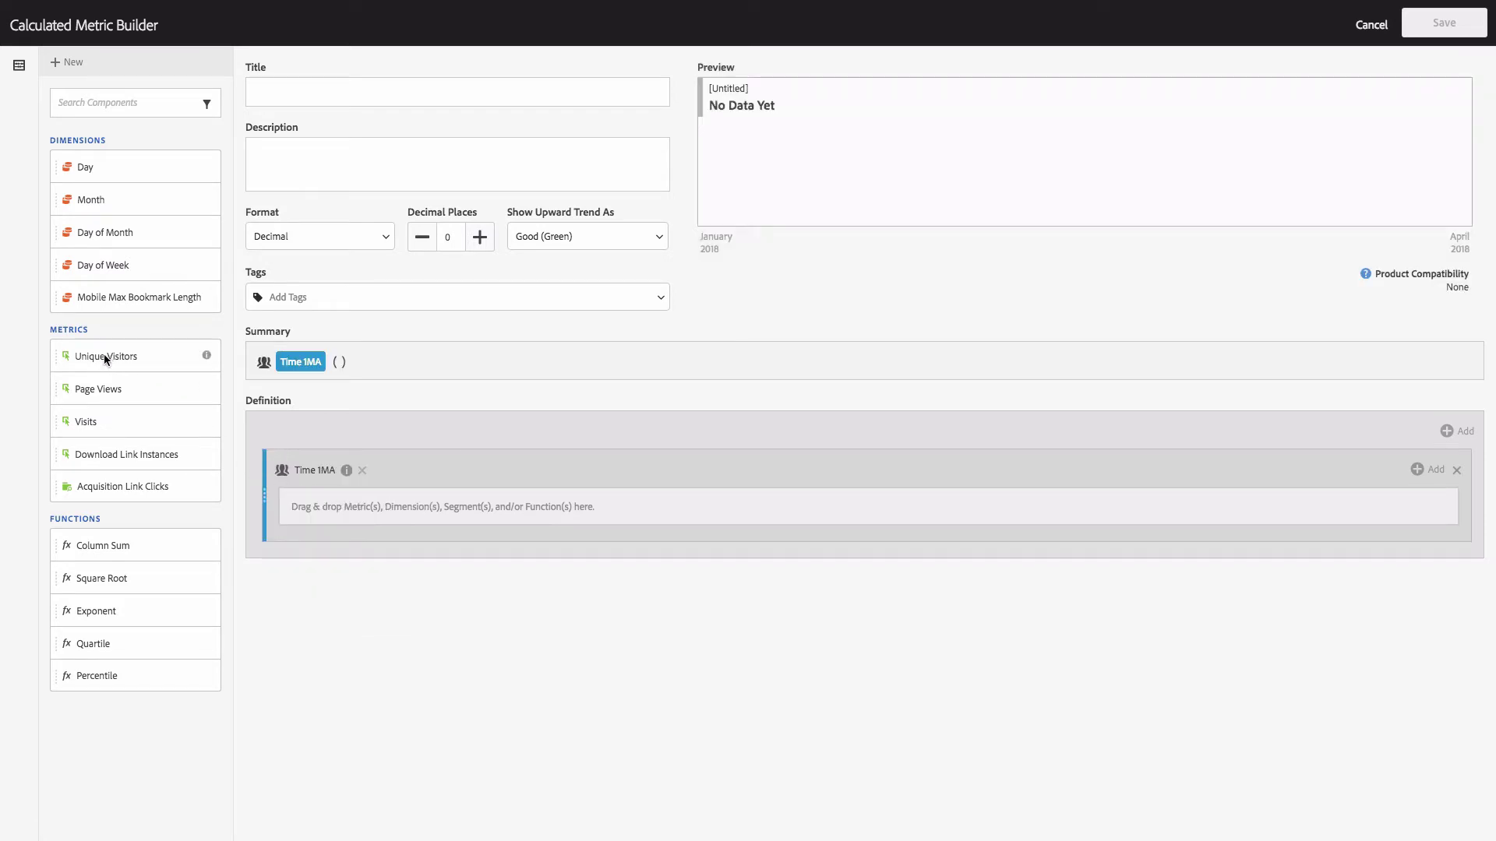
drag(106, 357, 394, 503)
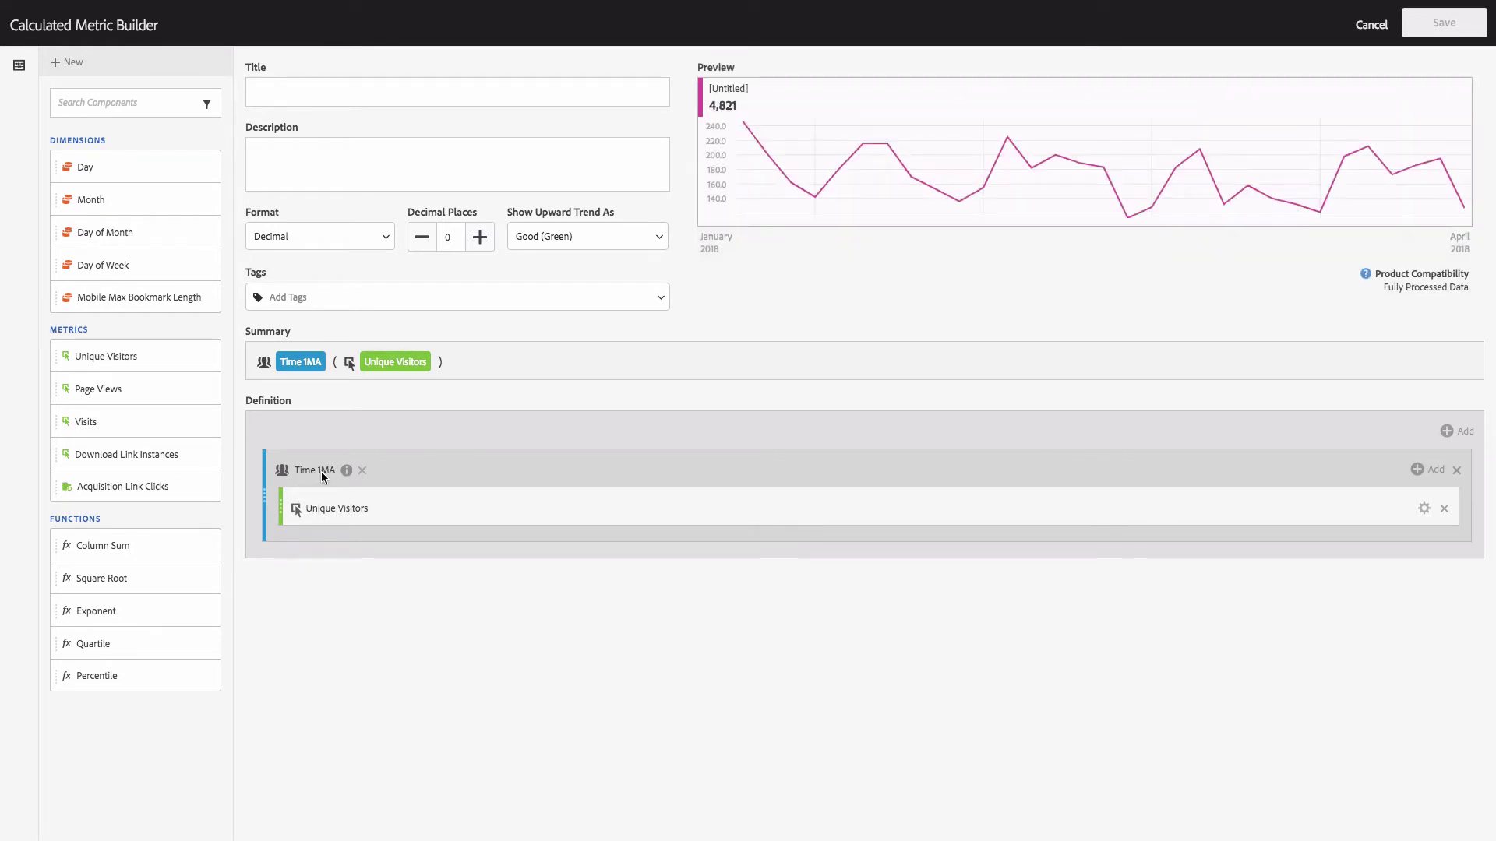
Divide by a second segment container, Time 2MA, holding the Unique Visitors metric
click(1447, 433)
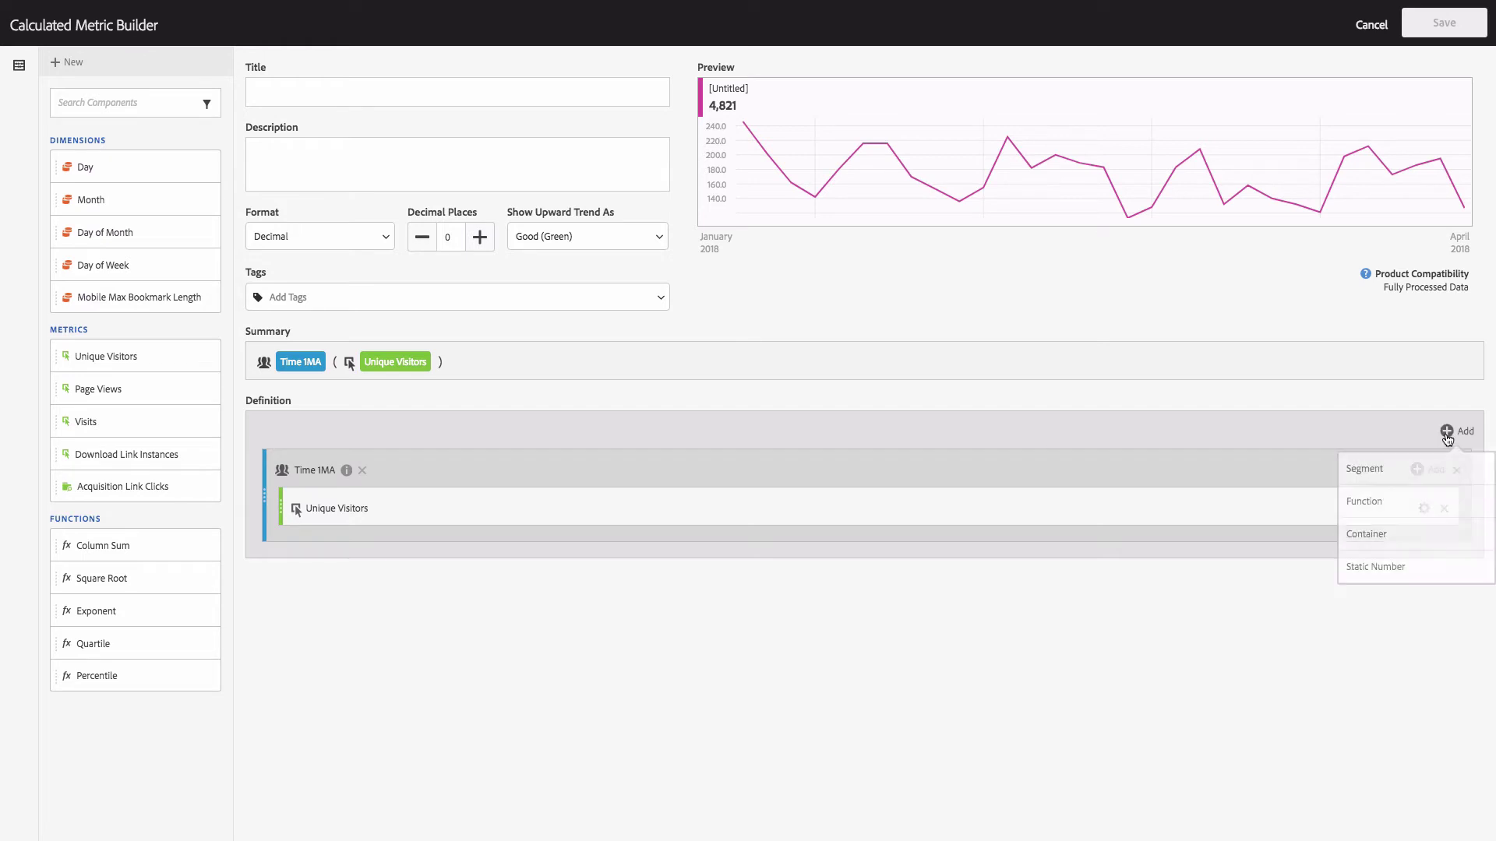
click(1407, 469)
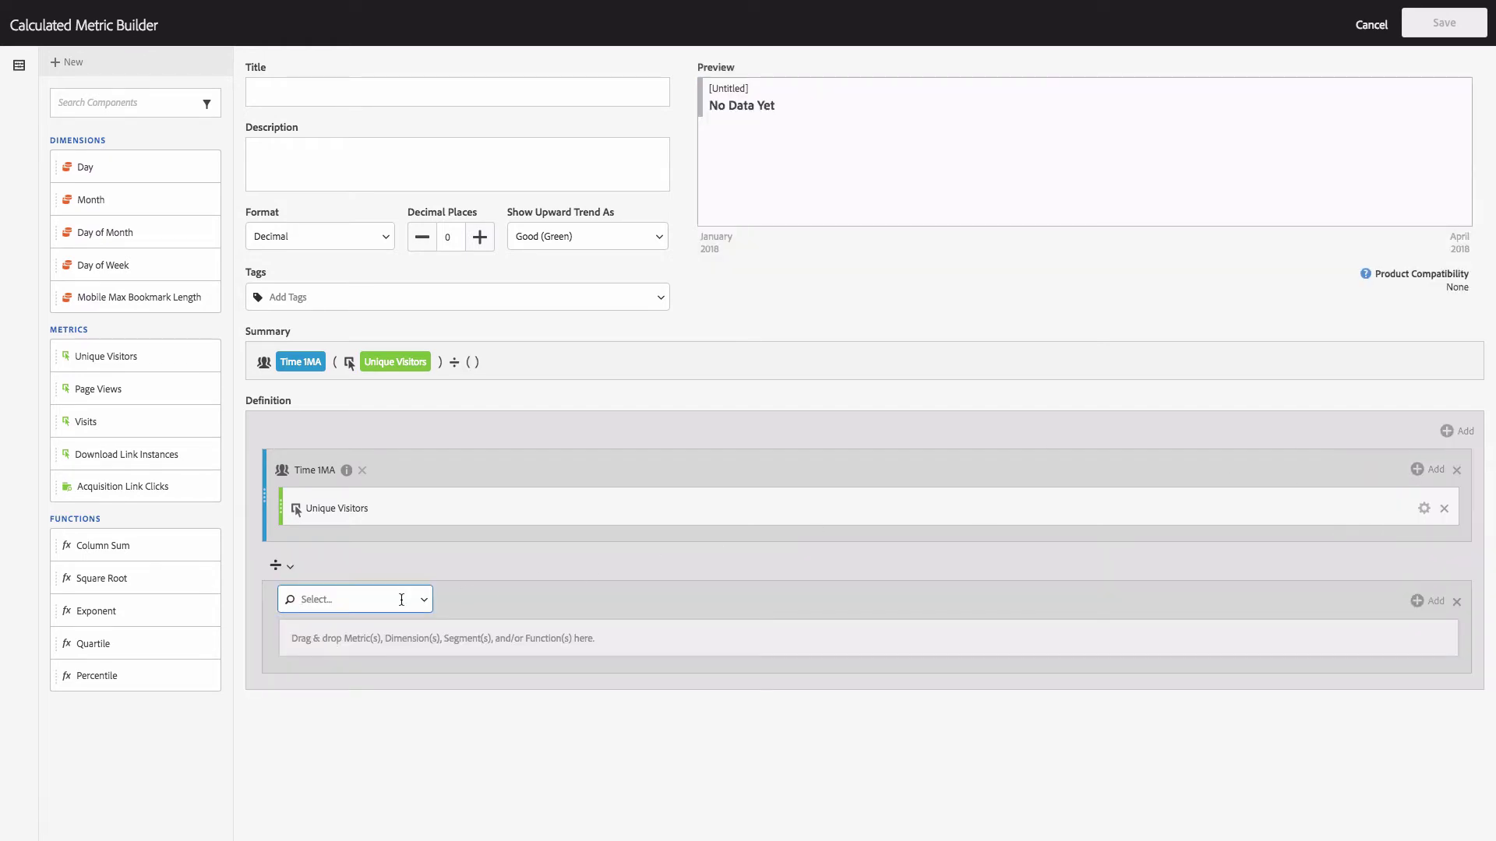
text(time)
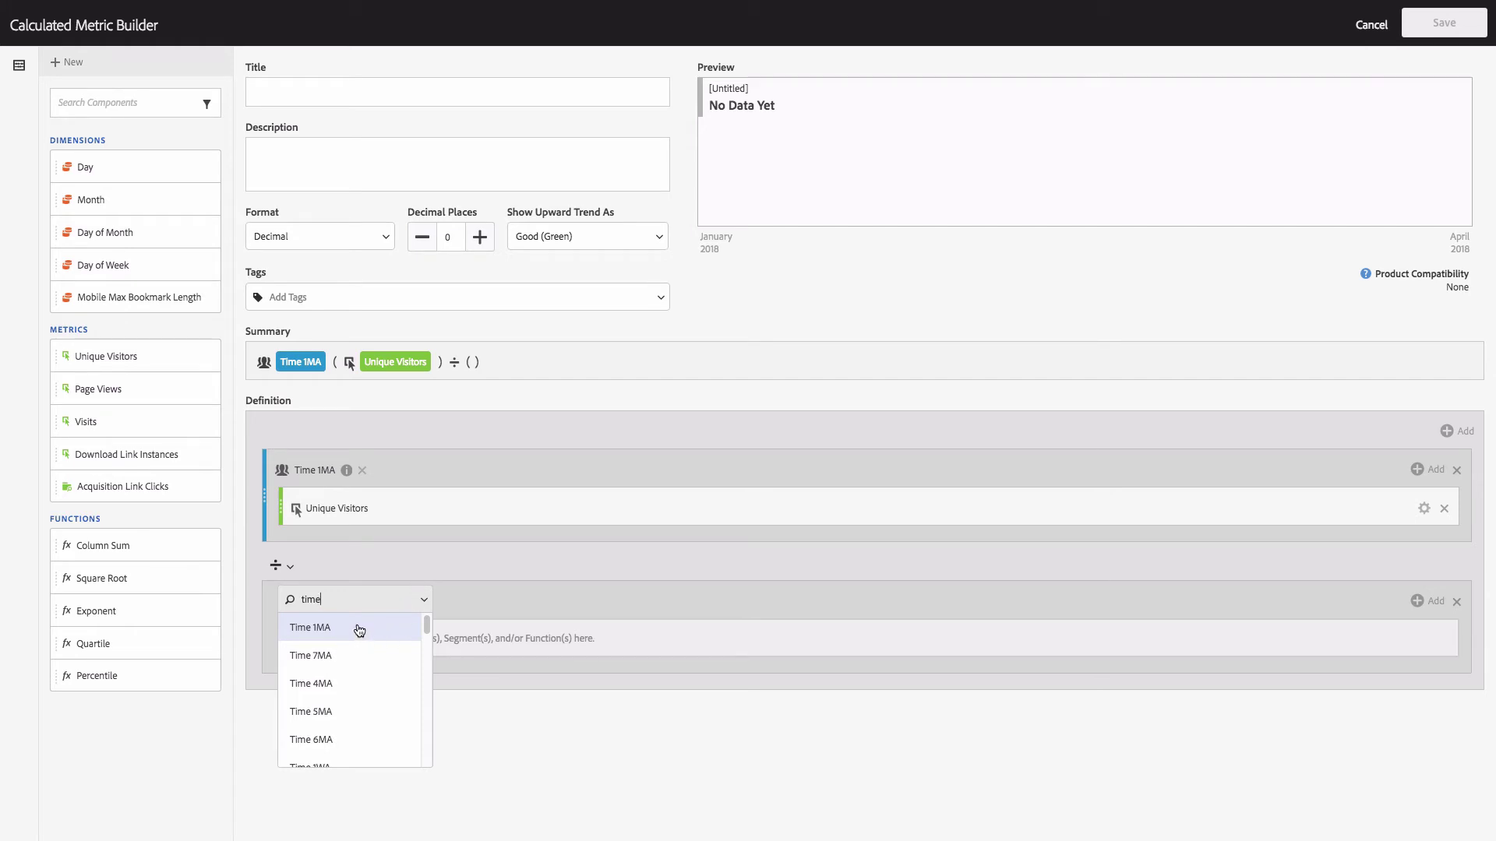
text( 2)
click(335, 654)
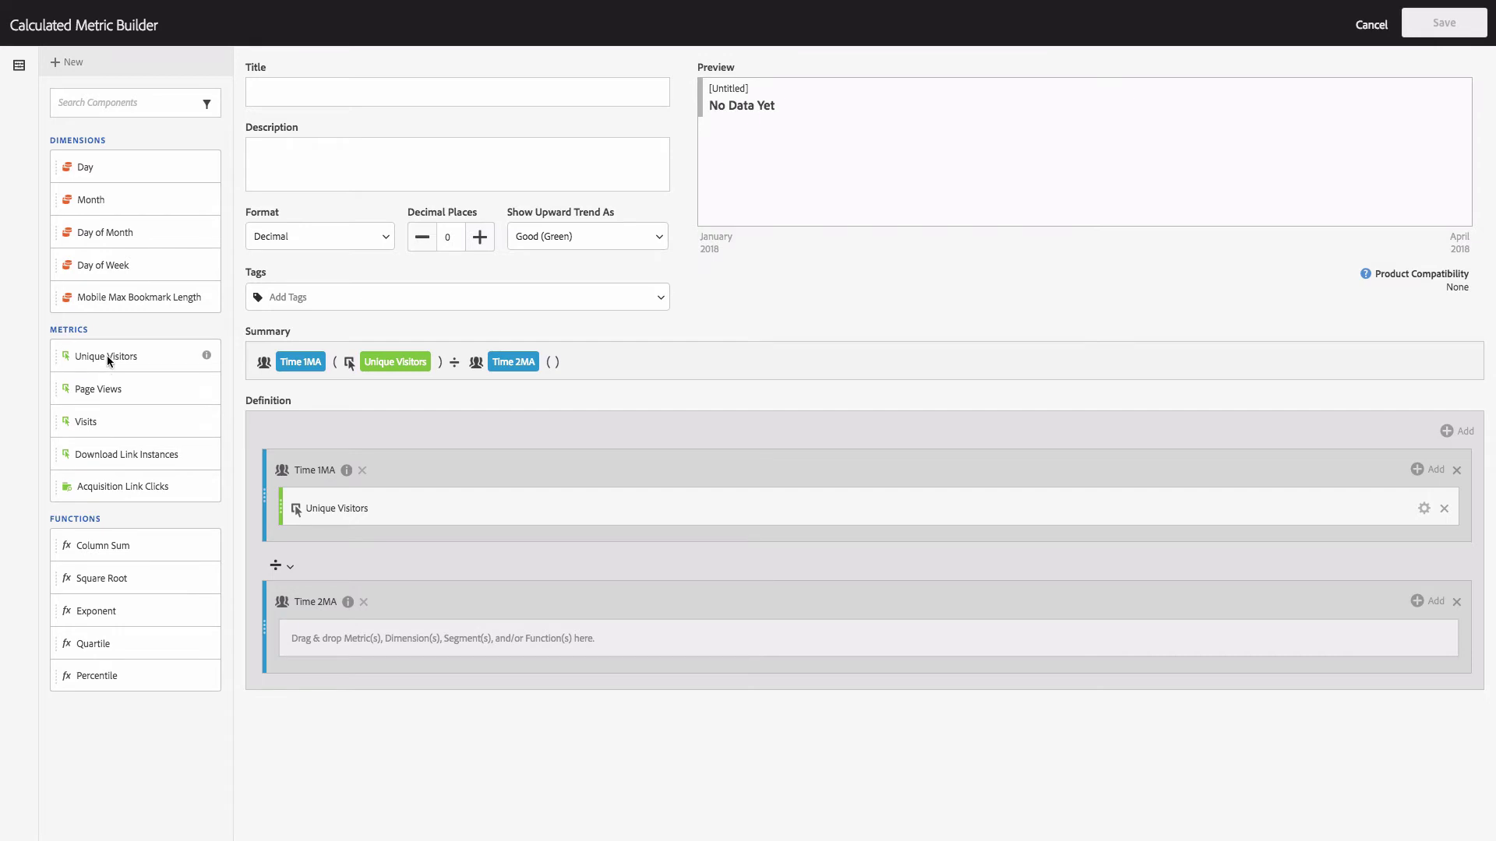
drag(106, 355, 383, 642)
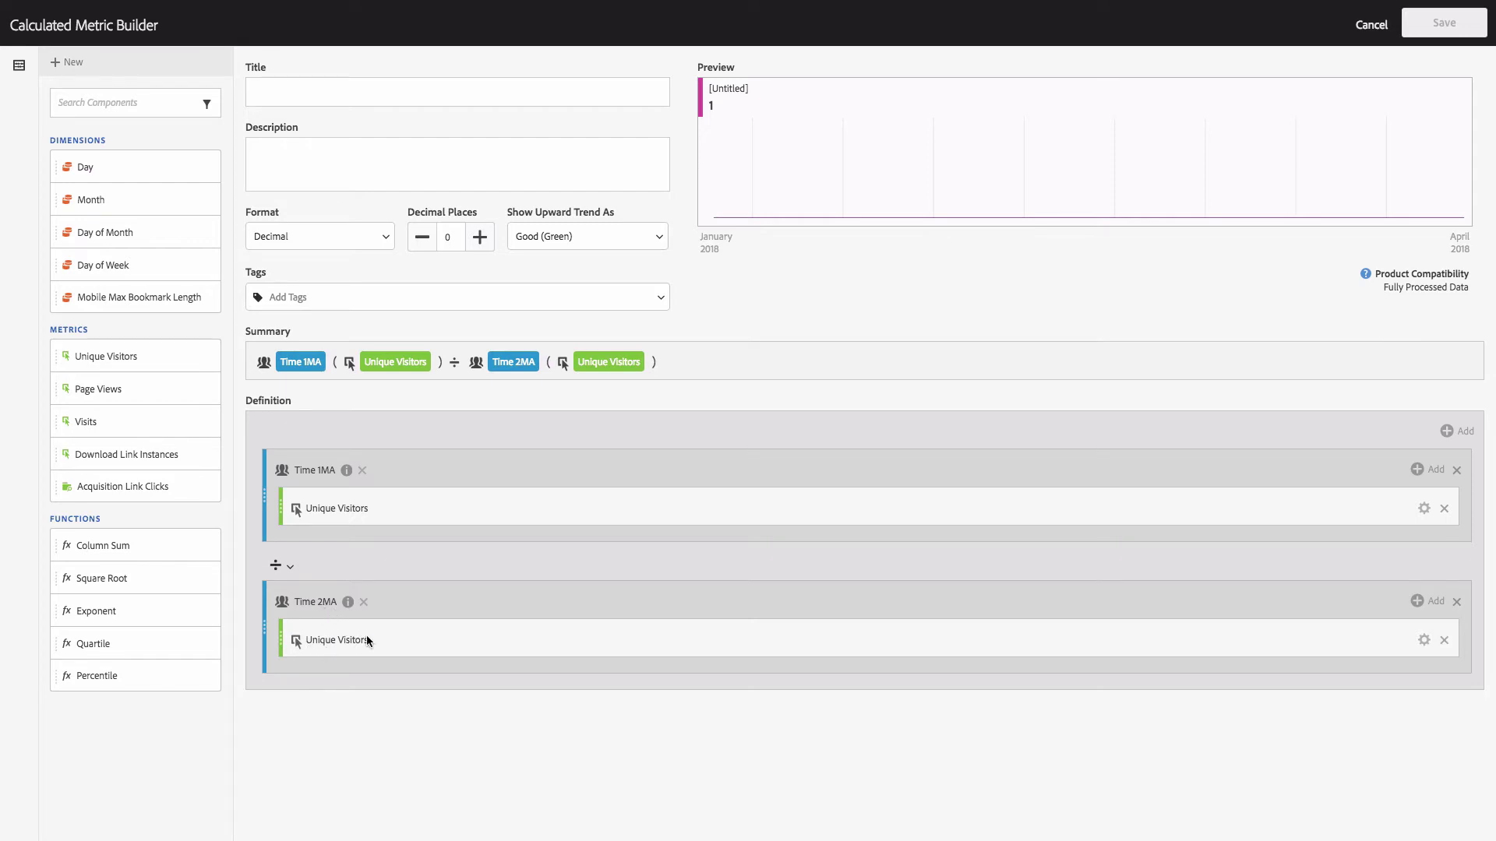
Subtract a static number of 1 from the division and set the metric's format to Percent
click(1449, 431)
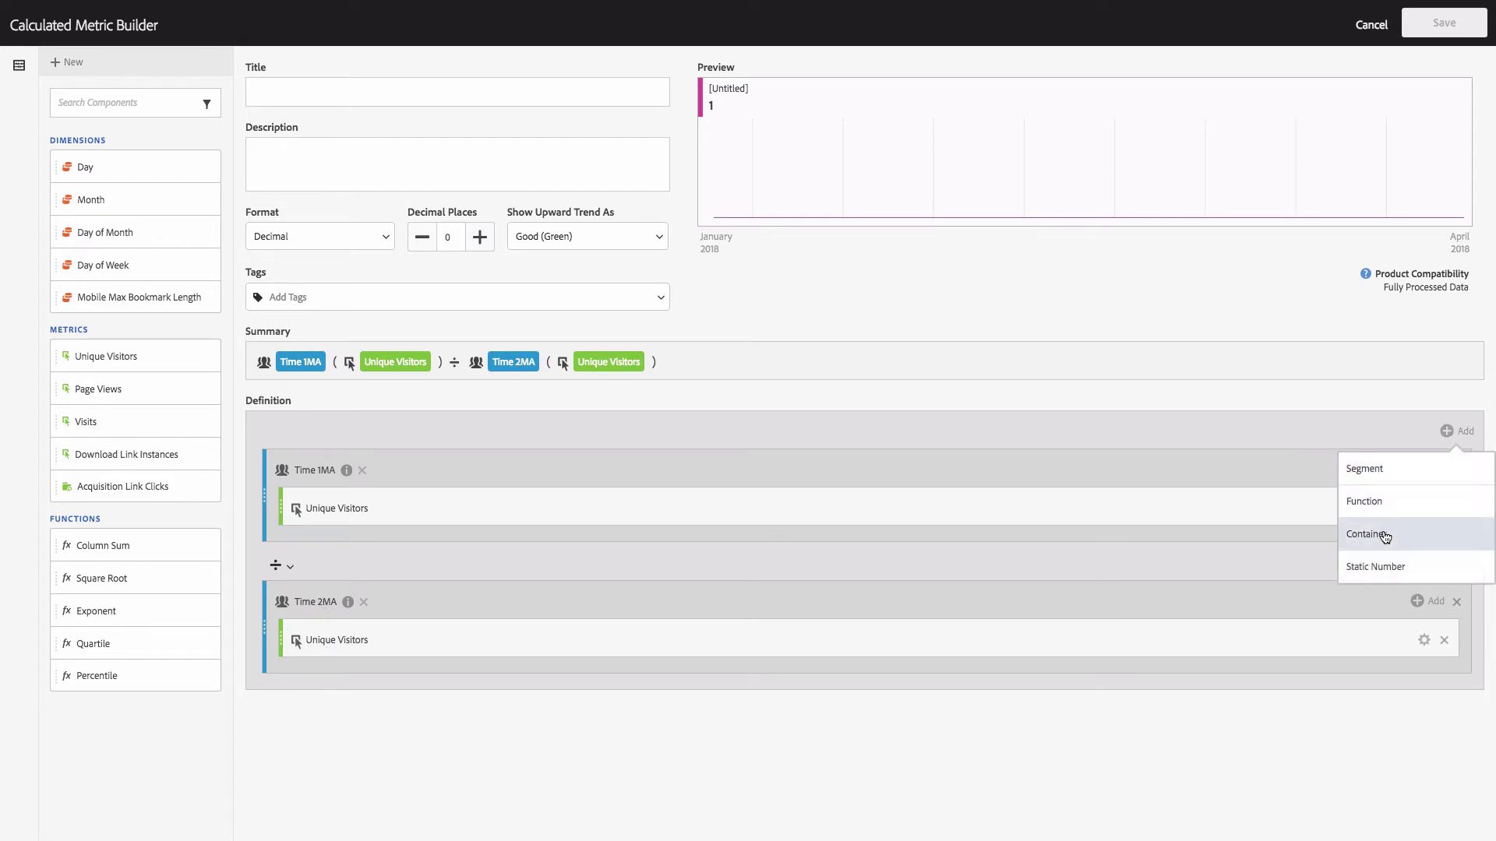
click(1391, 568)
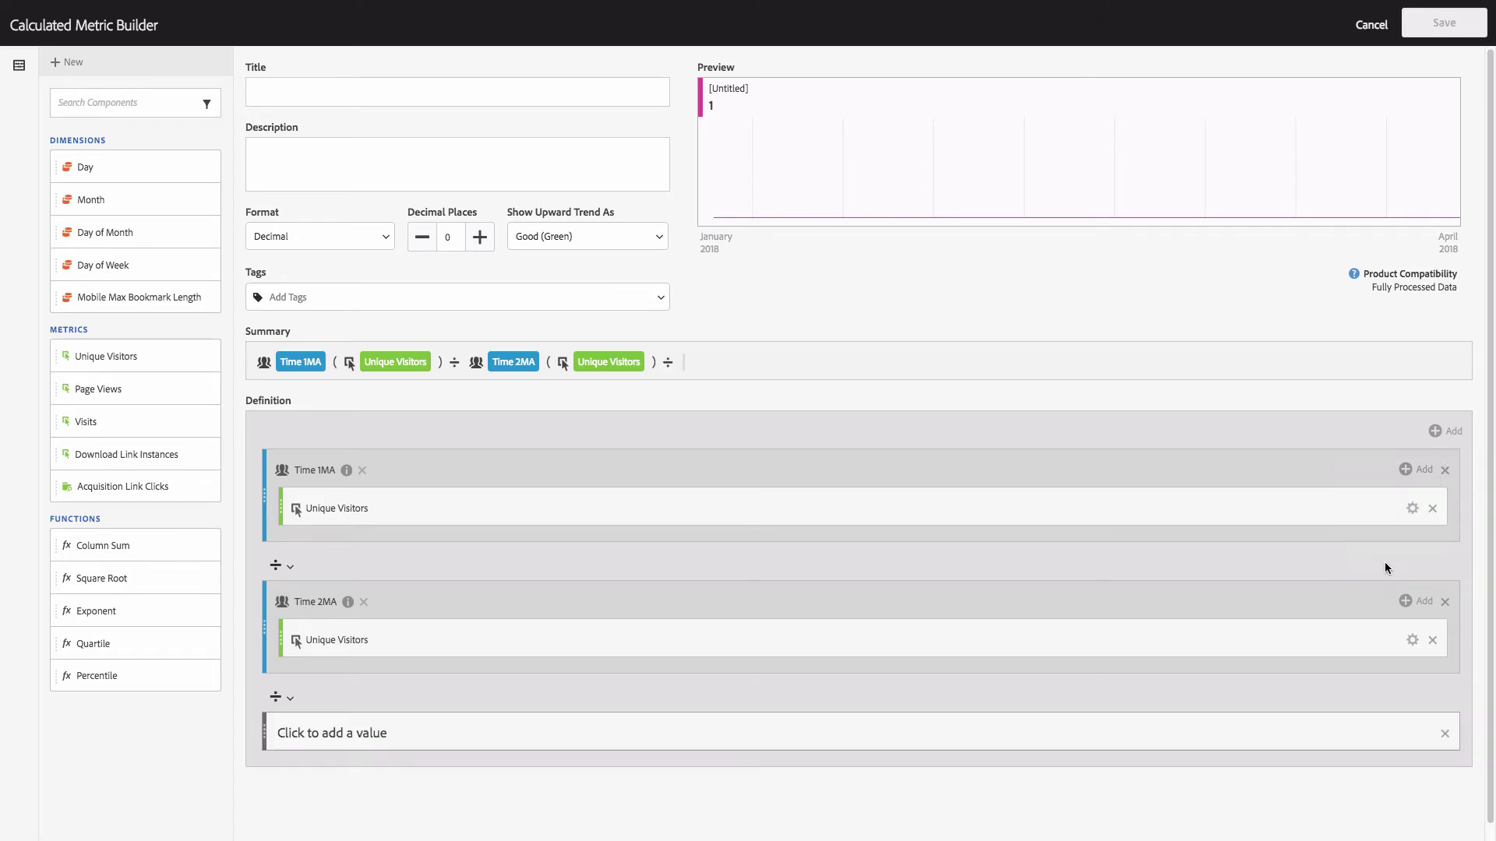
click(282, 697)
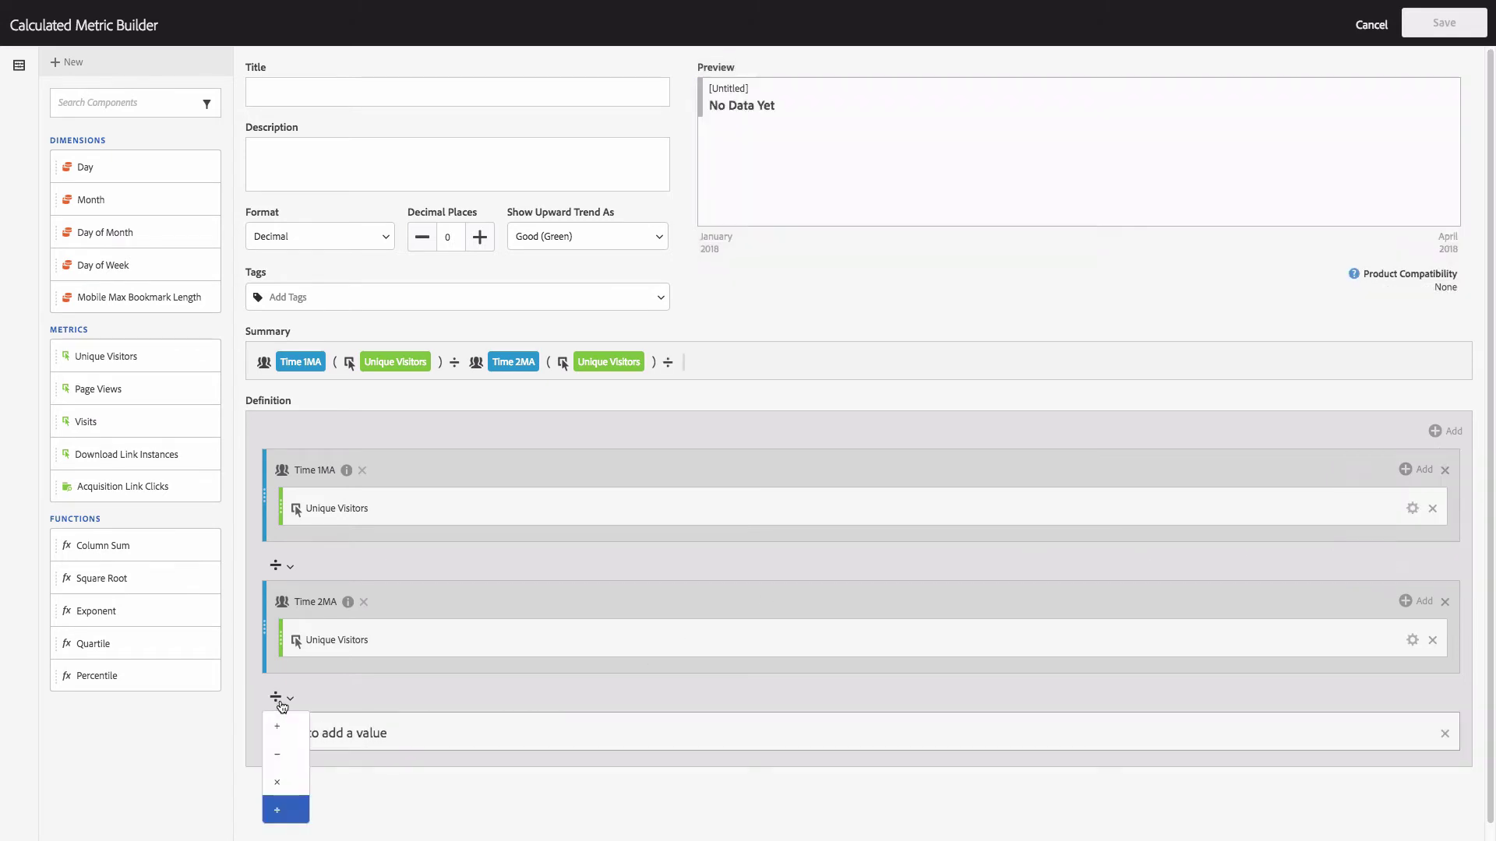
click(280, 752)
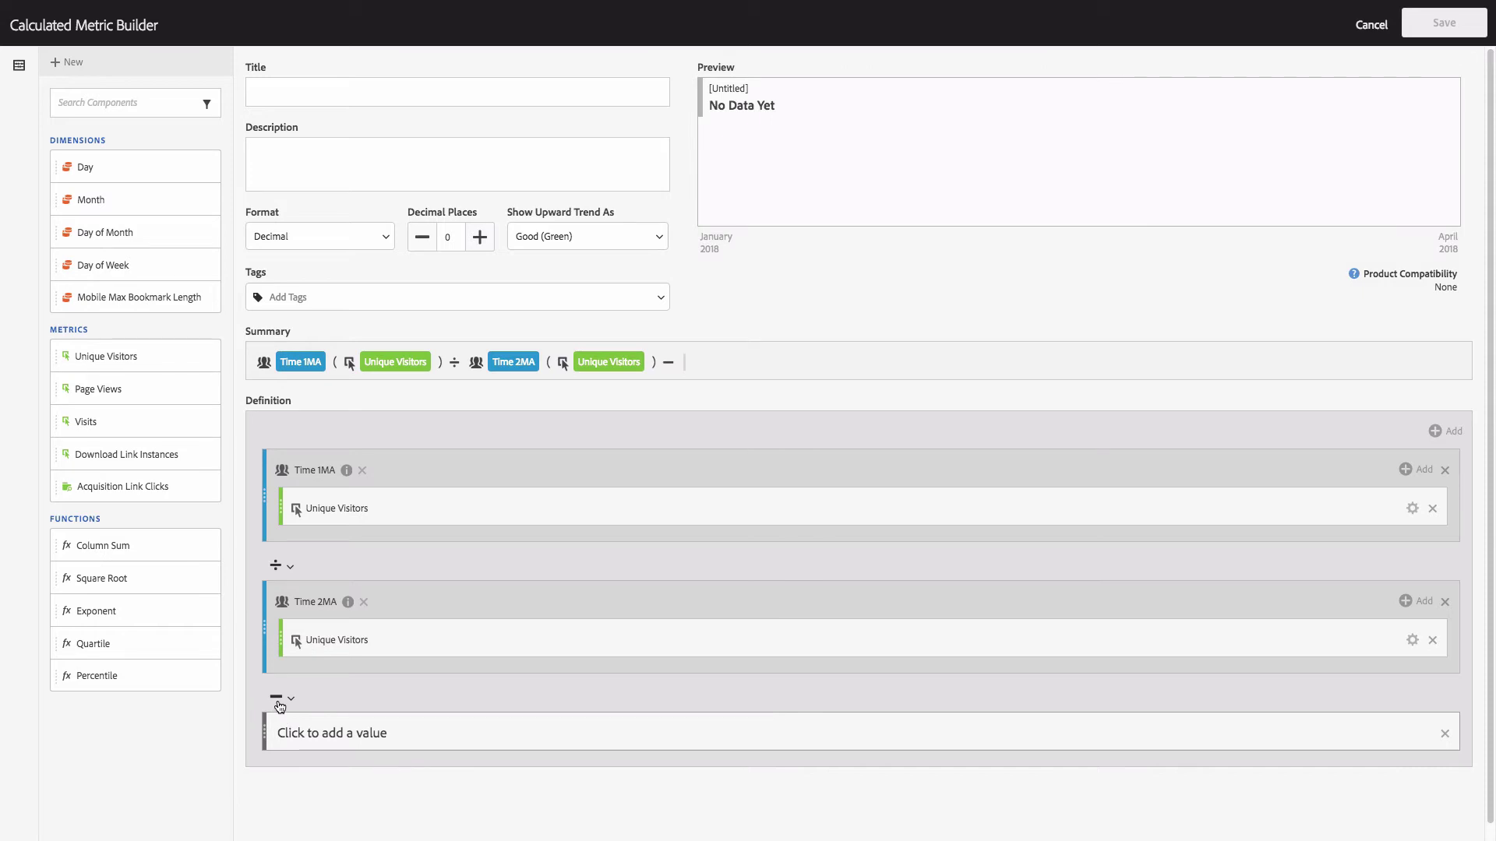
click(302, 733)
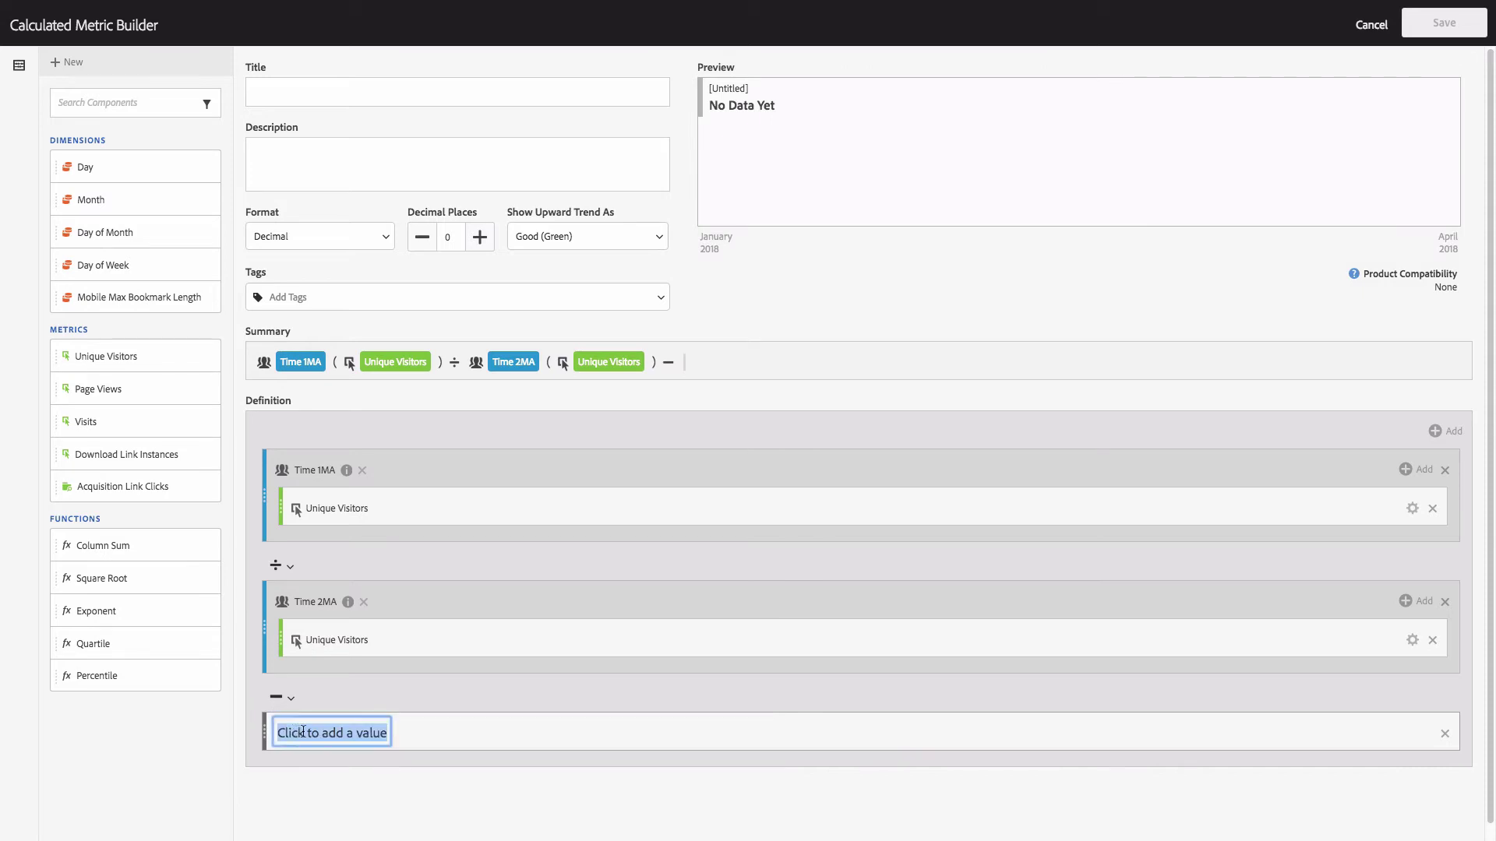
text(1)
key(Return)
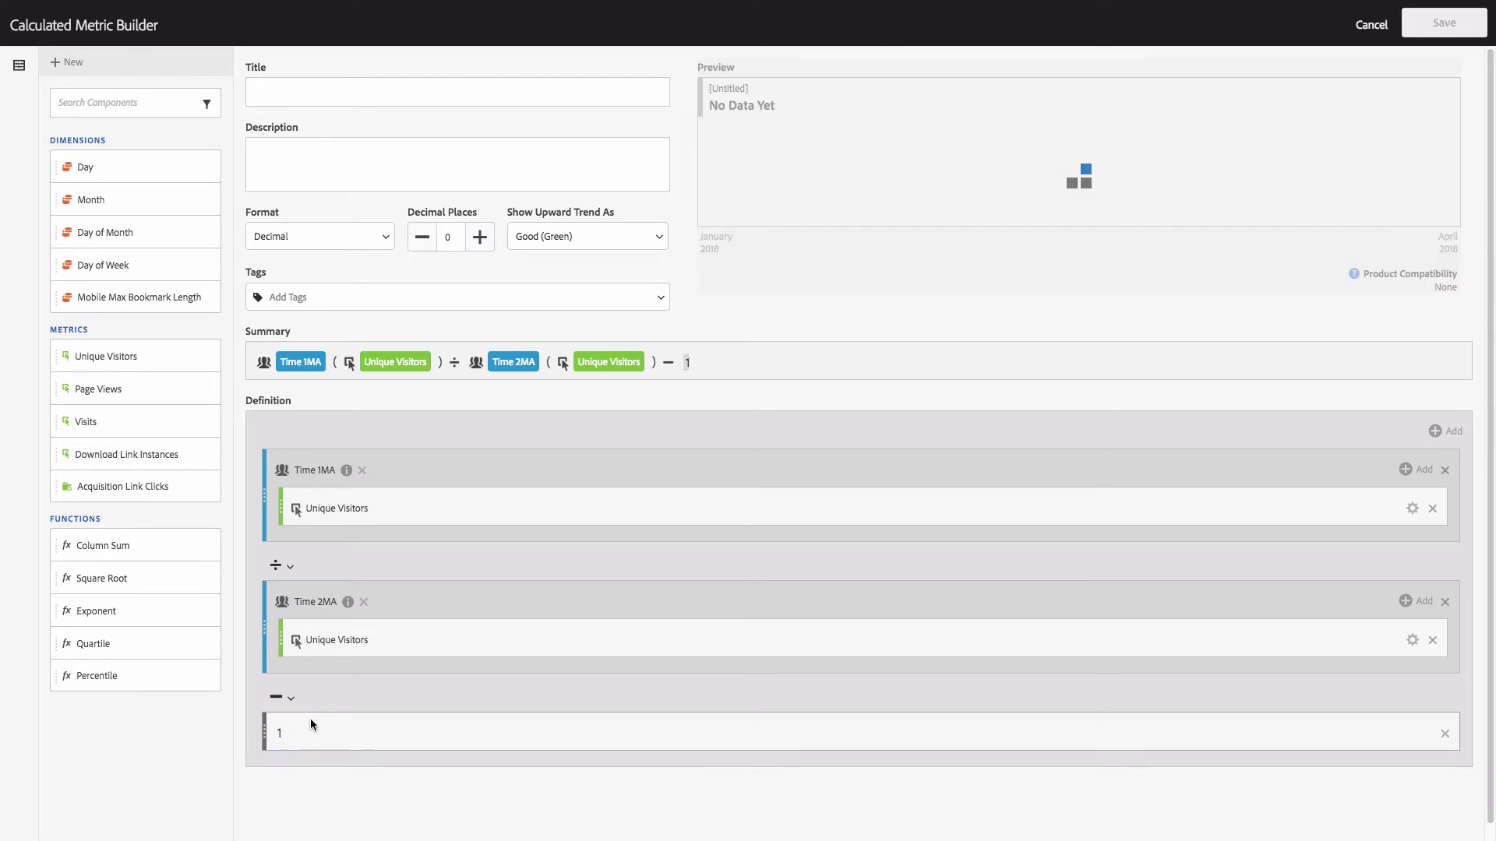
click(357, 243)
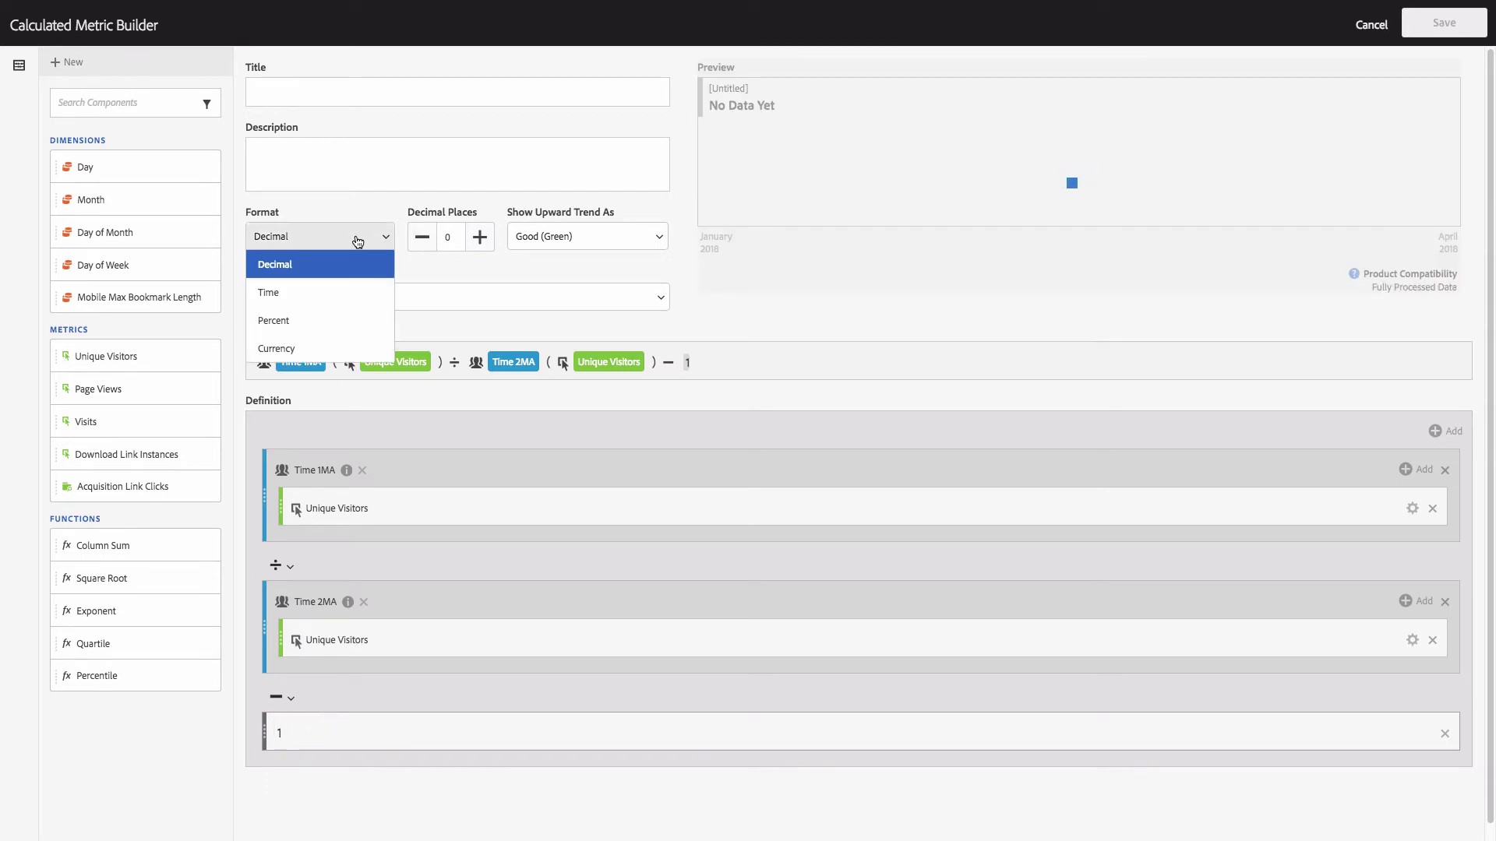
click(303, 328)
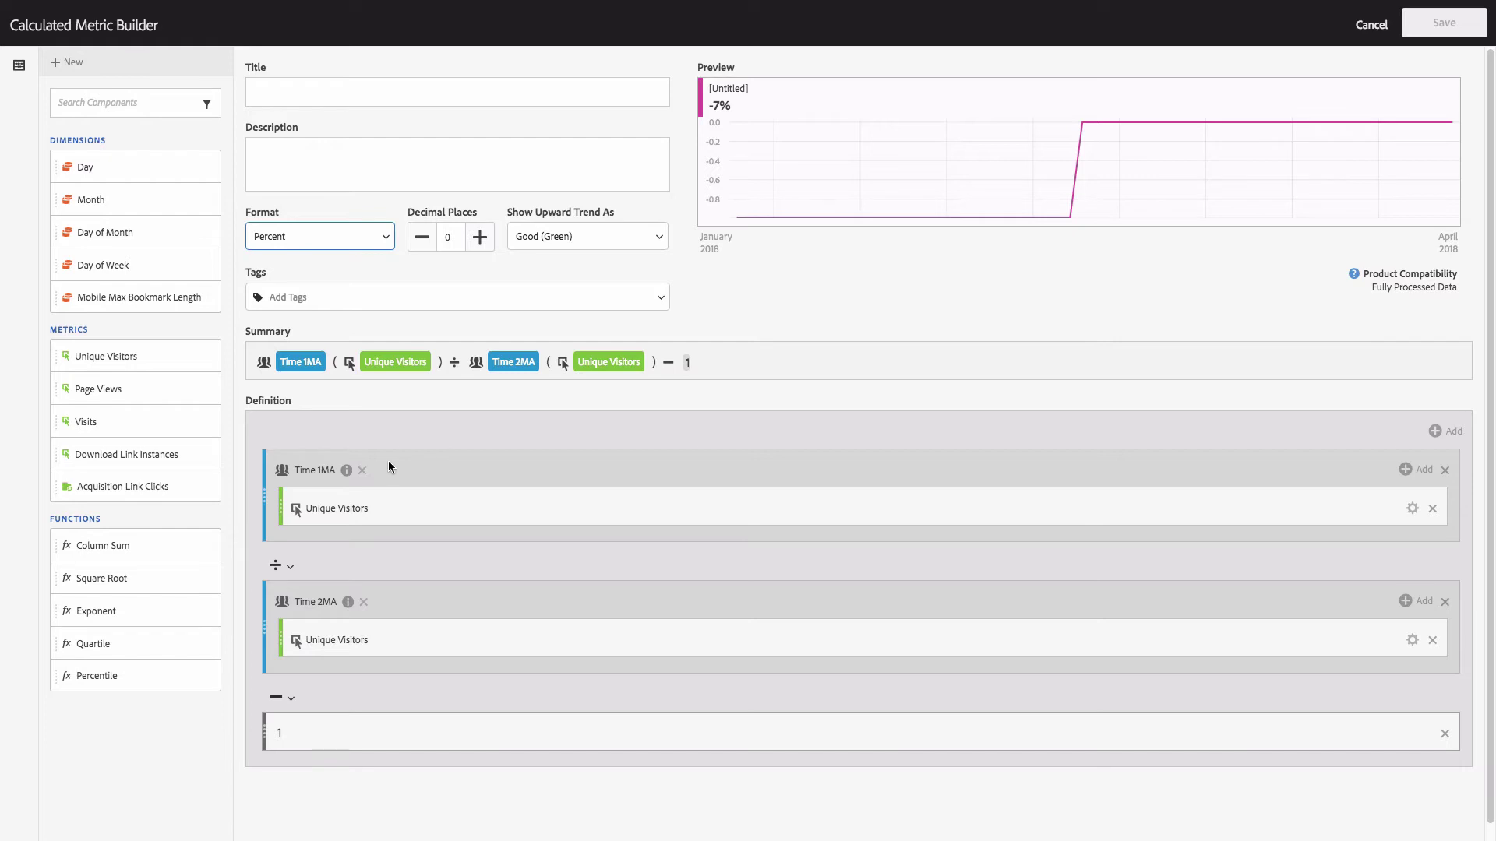
Move the static number 1 between the segments and back to a final subtraction, and cancel the calculated metric without saving
drag(282, 730, 382, 724)
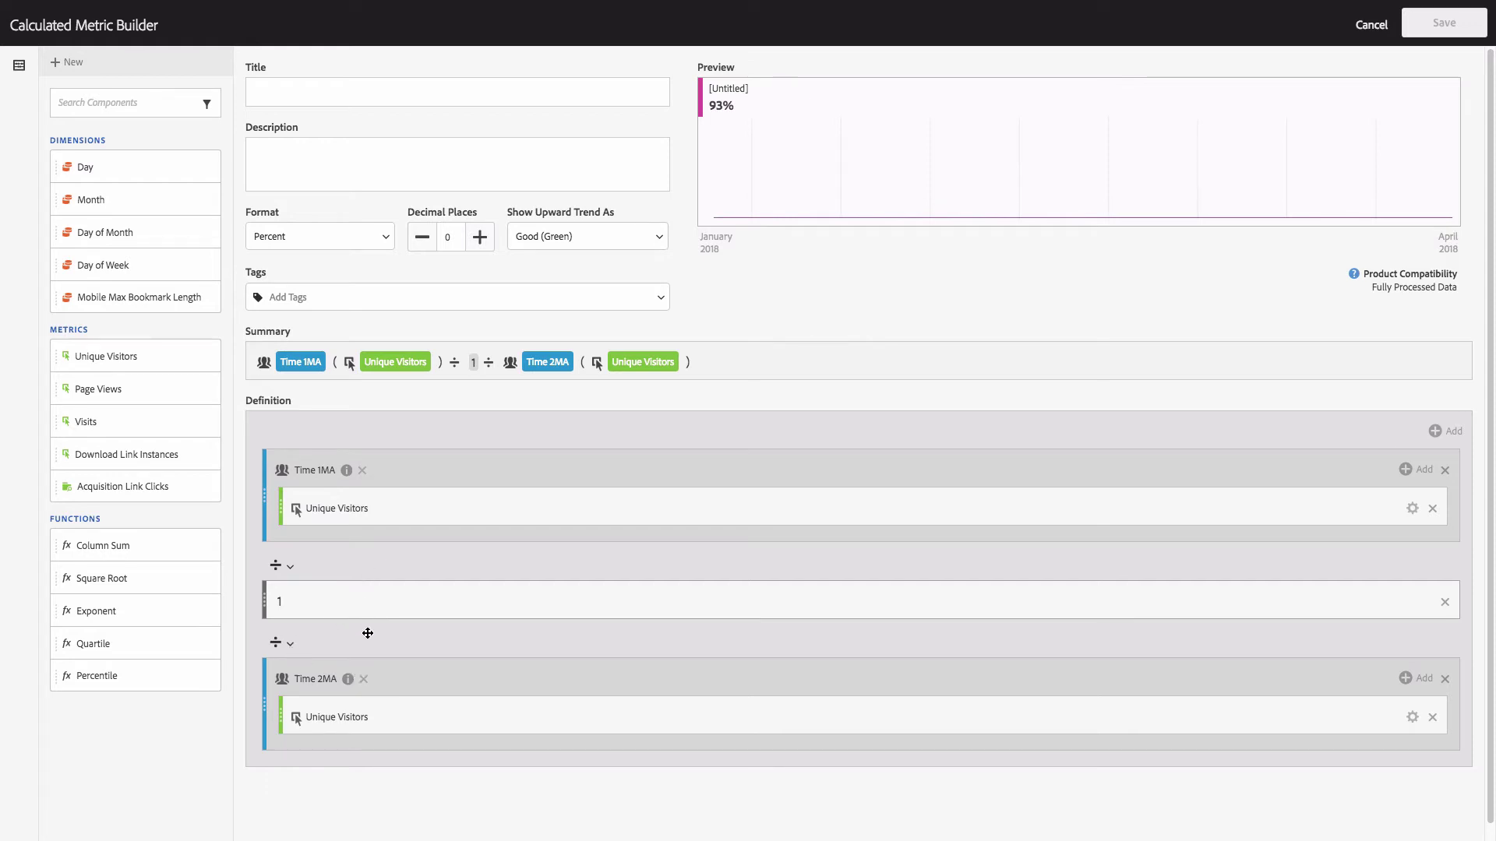
drag(367, 634, 353, 741)
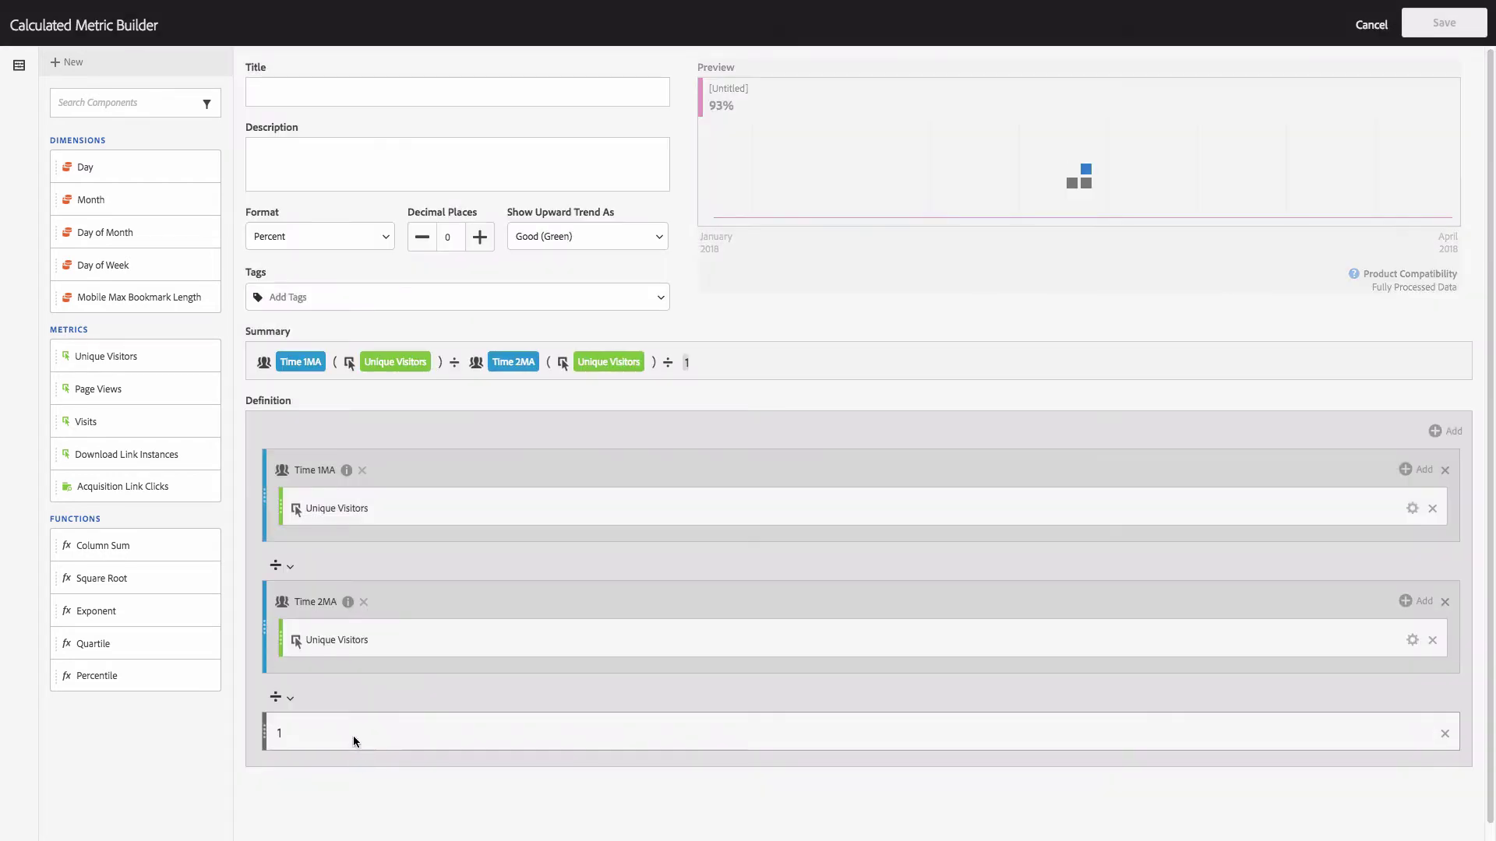
click(288, 699)
click(285, 752)
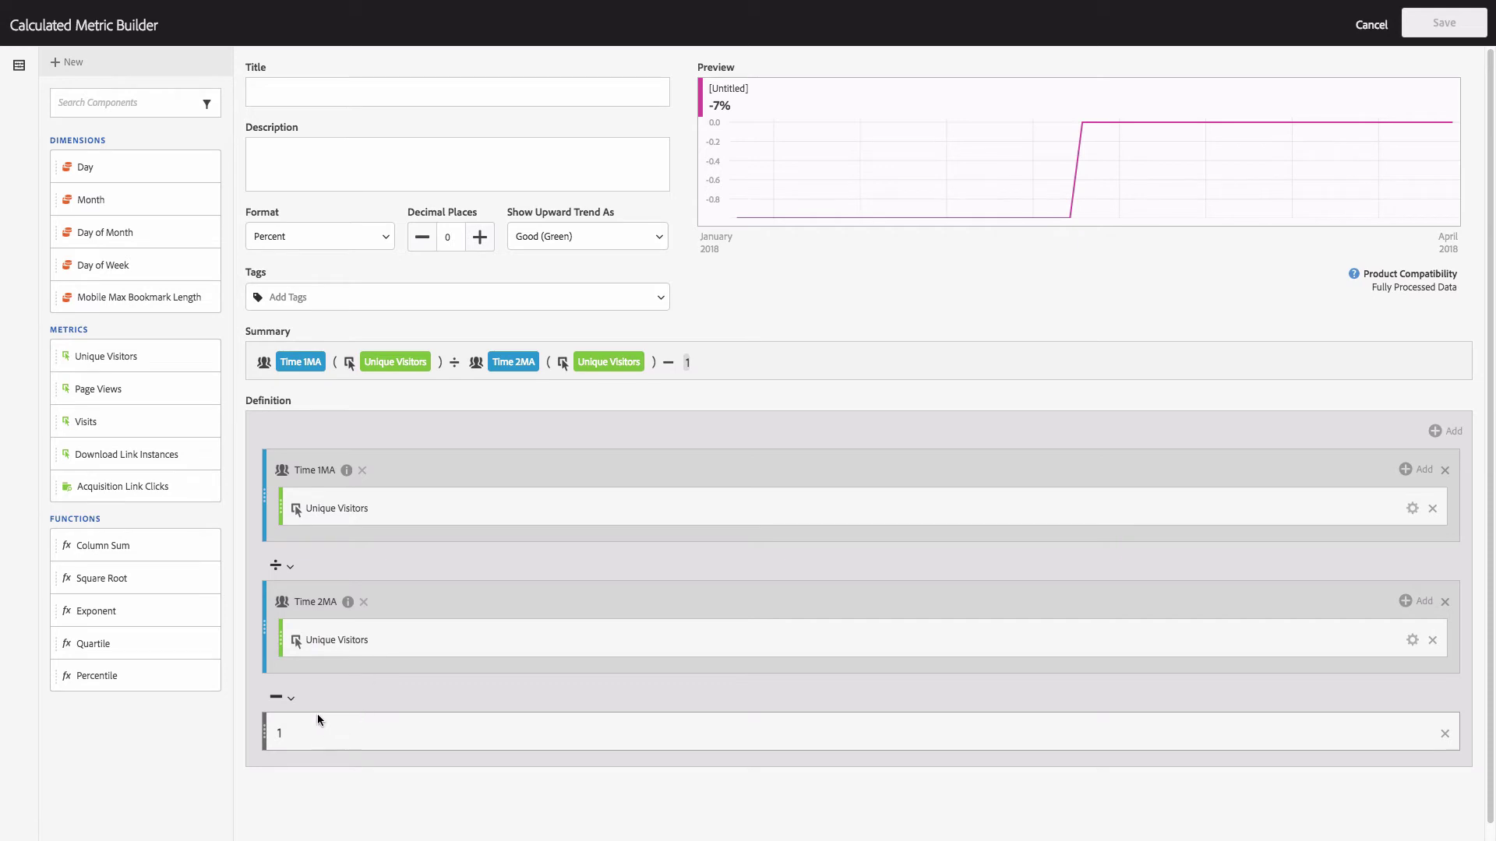
click(277, 734)
click(1373, 25)
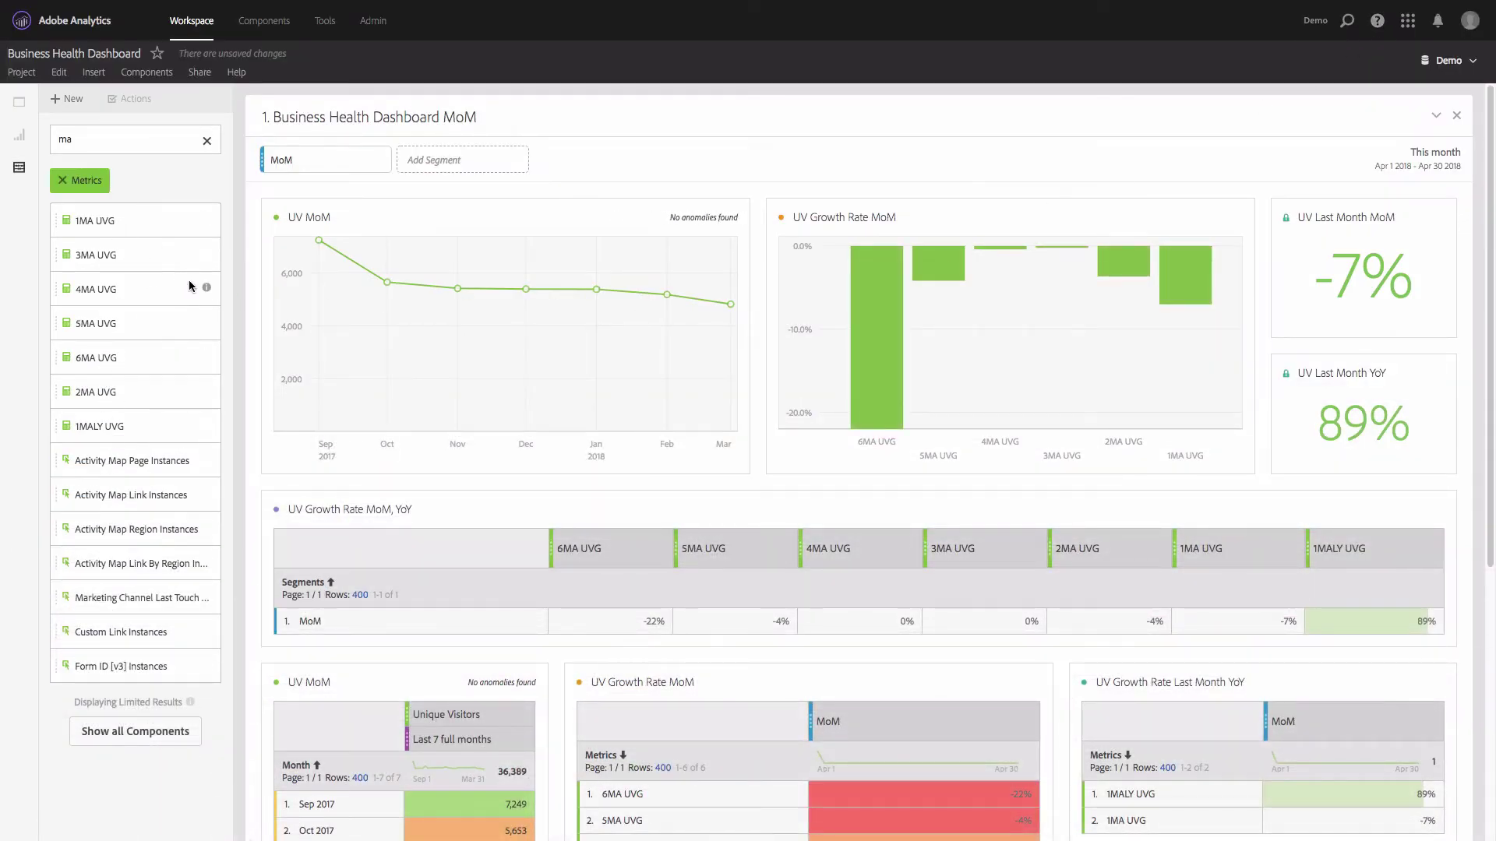
Inspect the 2MA UVG metric's definition and review the unique visitor and growth rate tables in the MoM panel
mouse_move(206, 396)
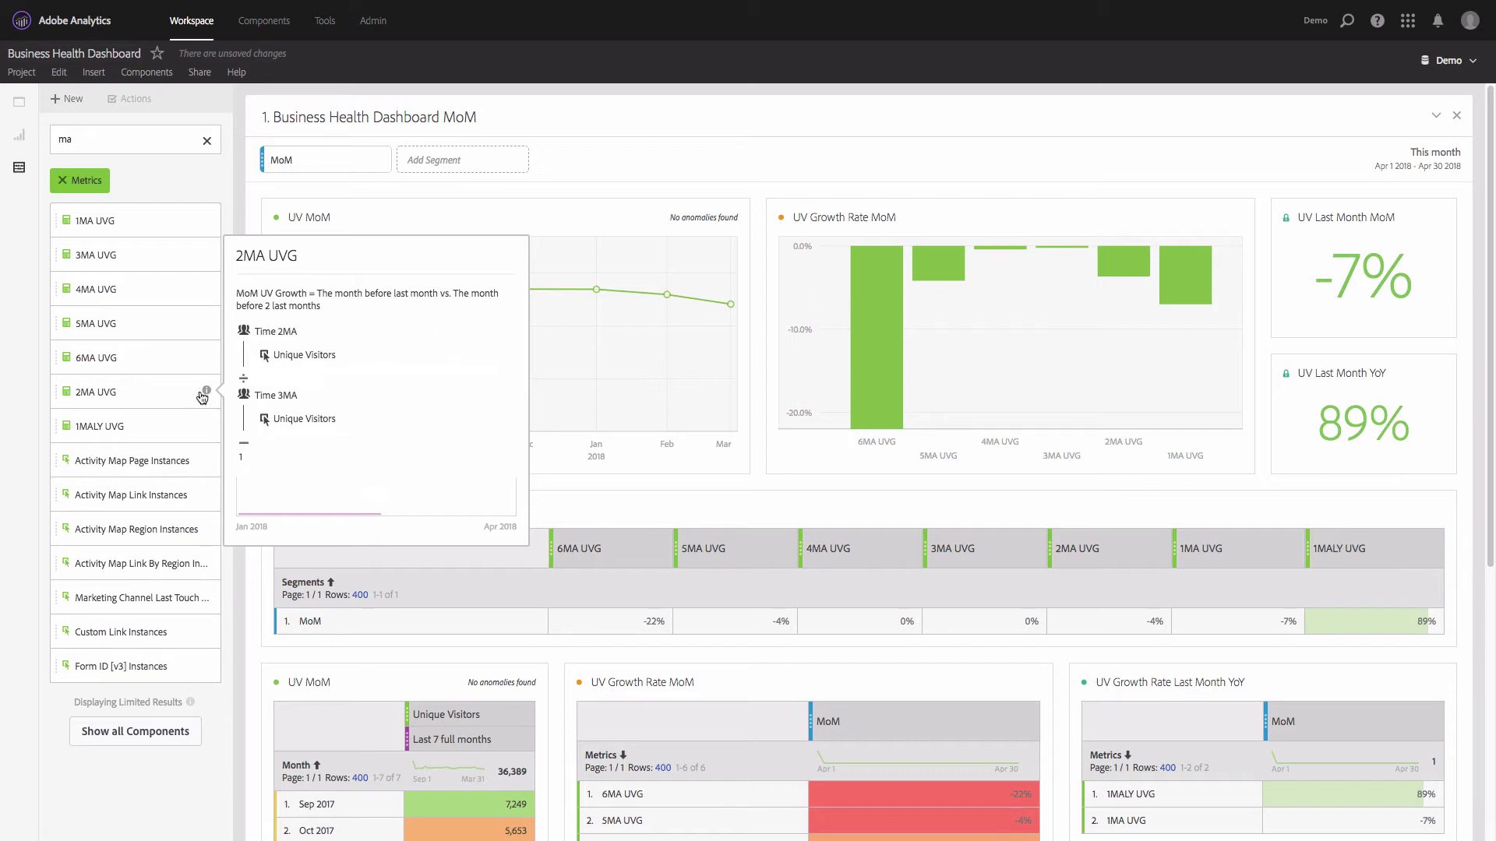
click(187, 392)
drag(188, 391, 606, 550)
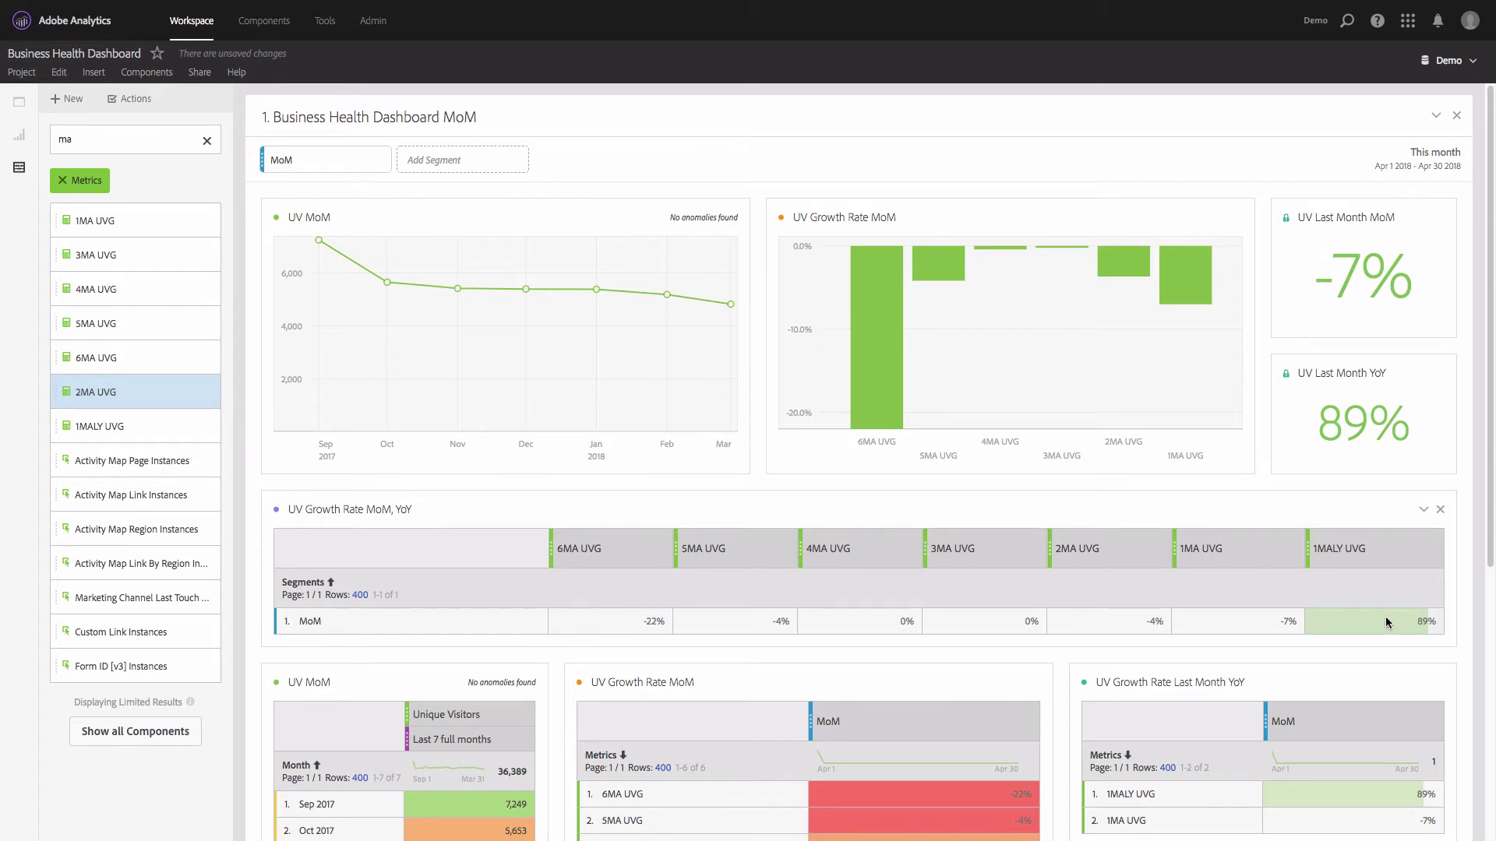
drag(1490, 535, 1490, 683)
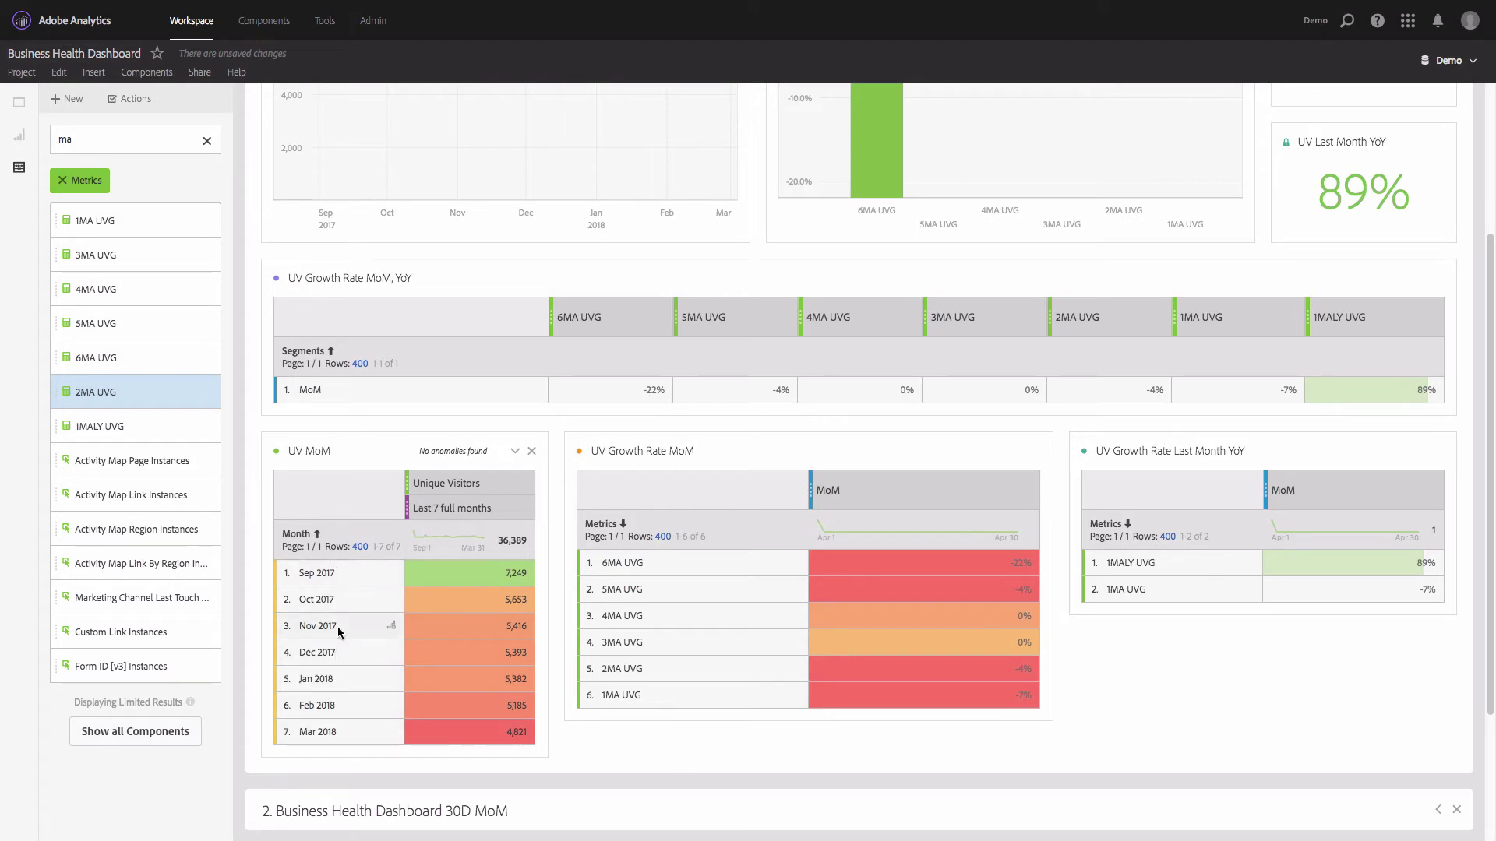
scroll(339, 627, up, 3)
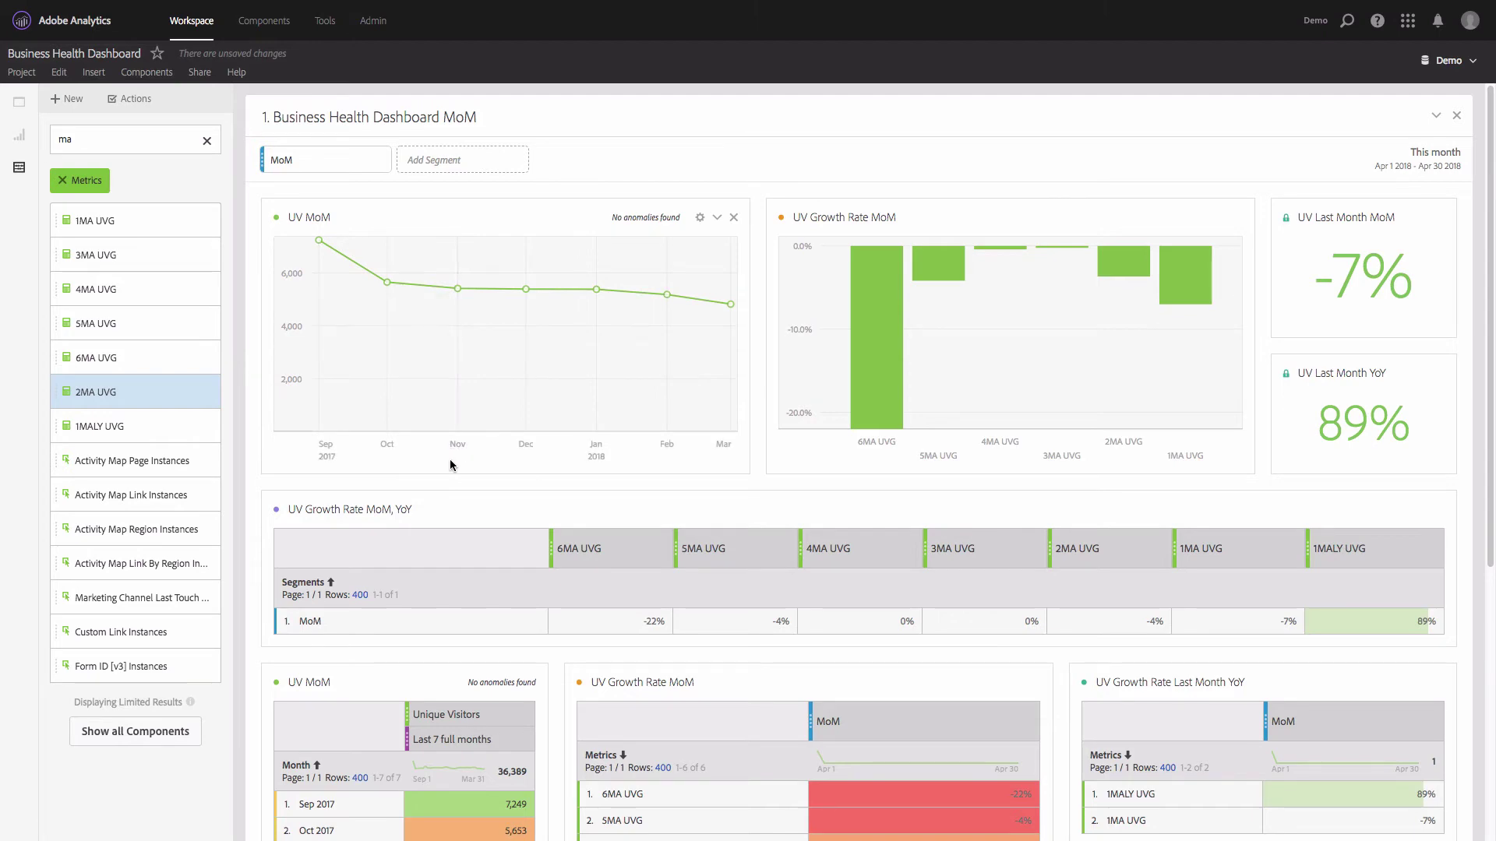
scroll(448, 460, down, 3)
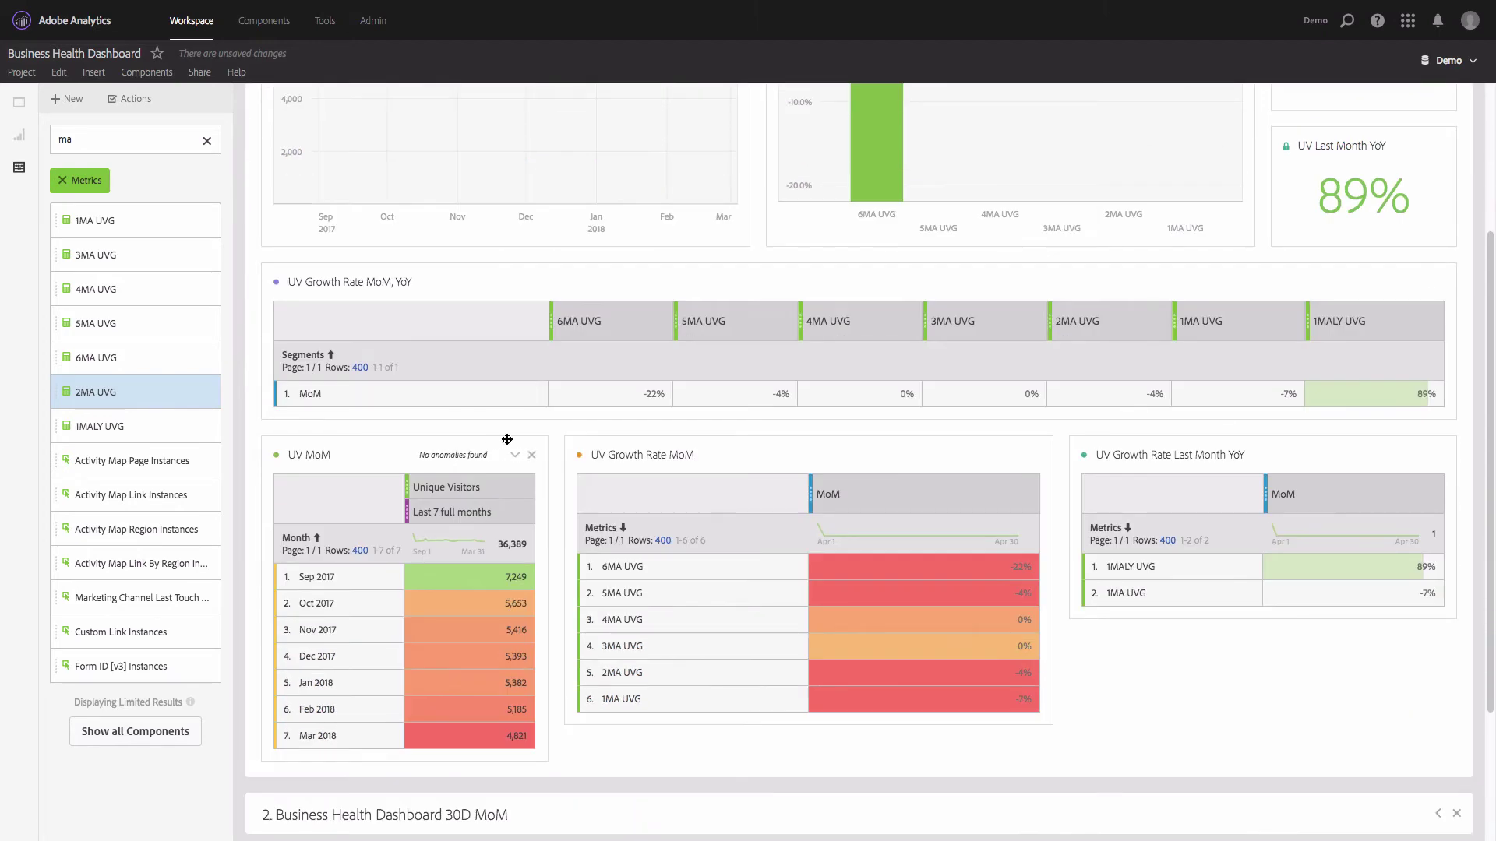